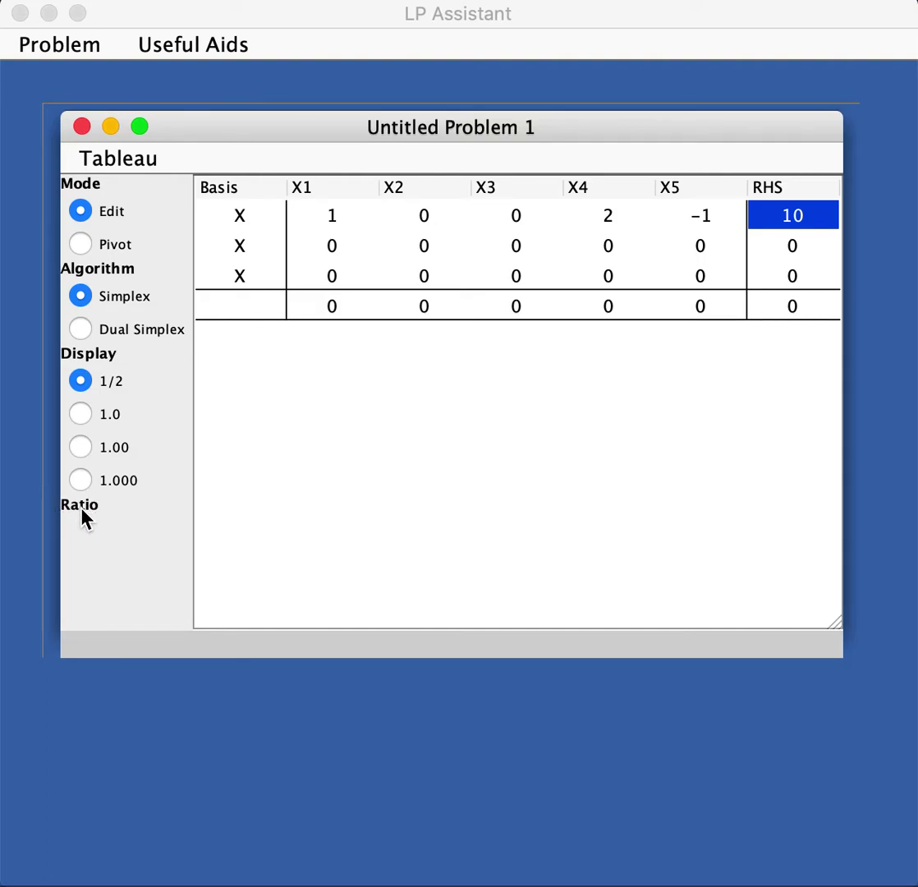
left_click(74, 51)
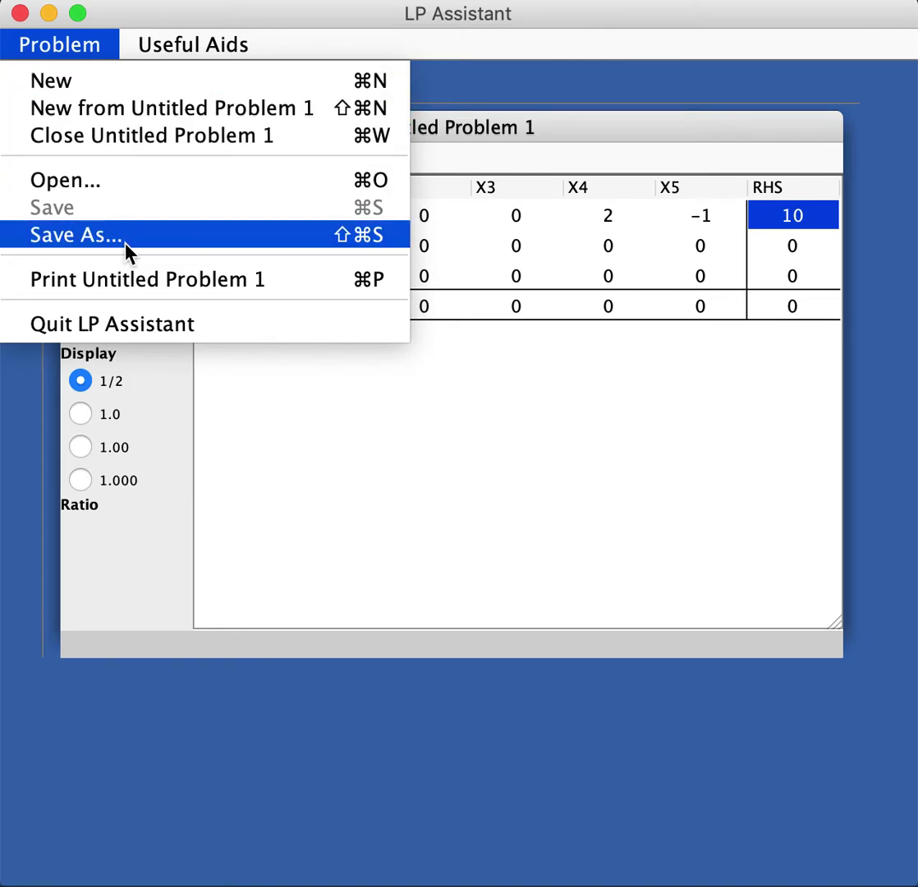
mouse_move(232, 39)
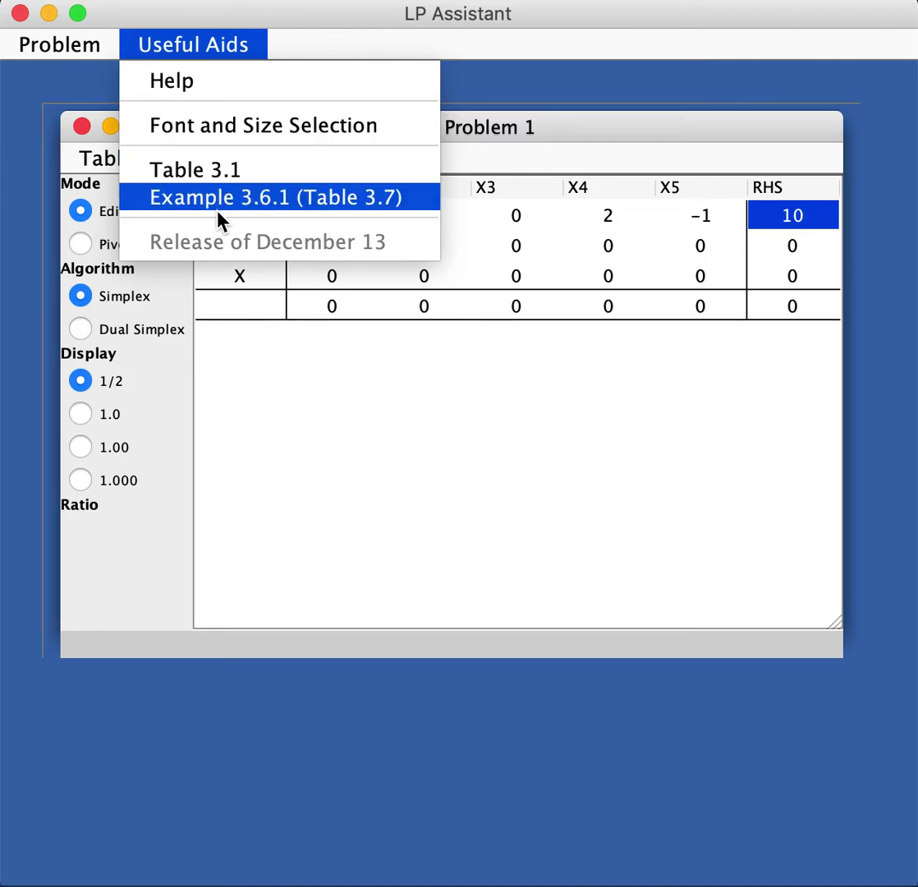
left_click(312, 12)
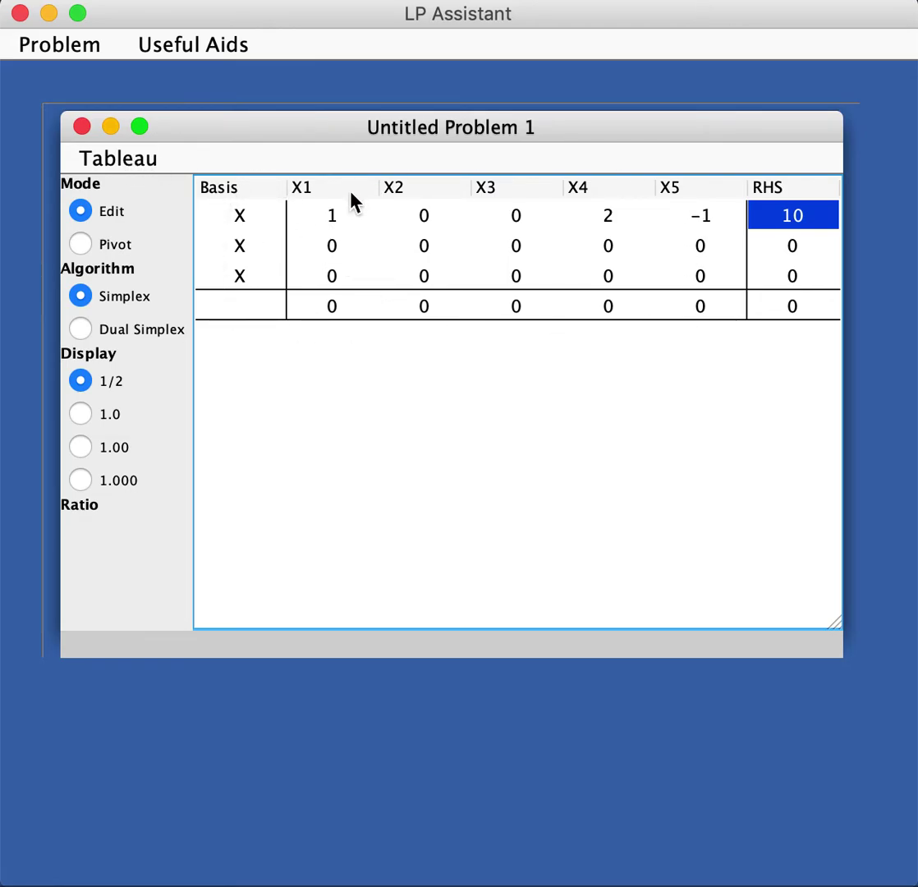
left_click(123, 159)
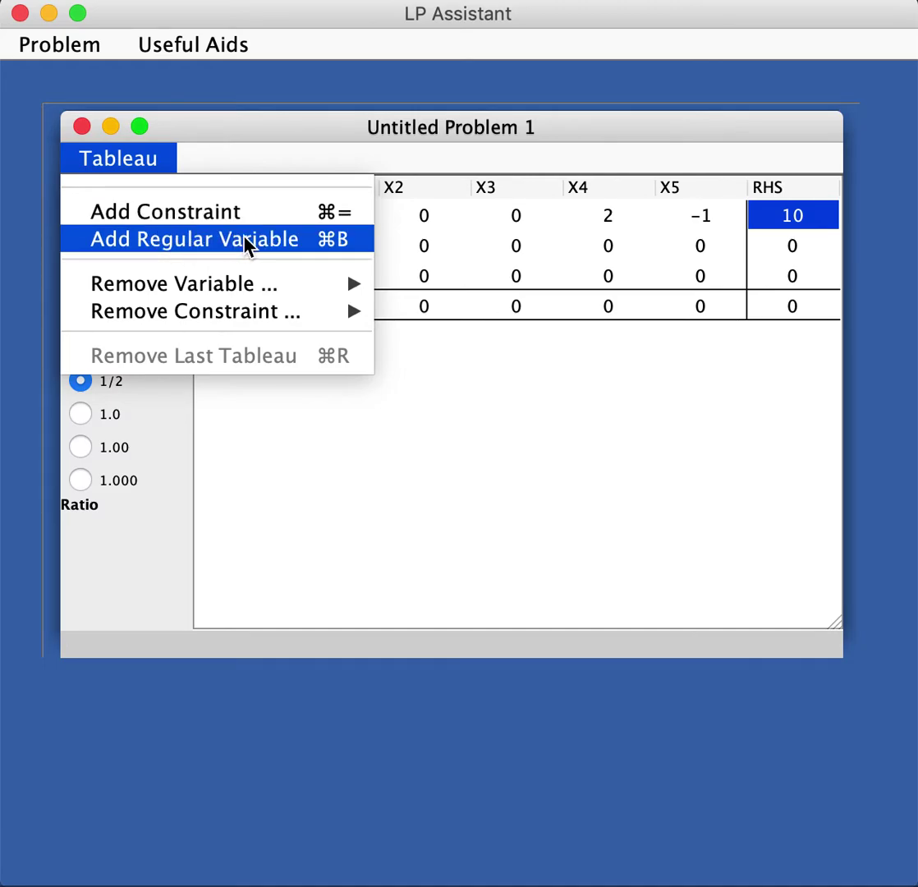
left_click(231, 118)
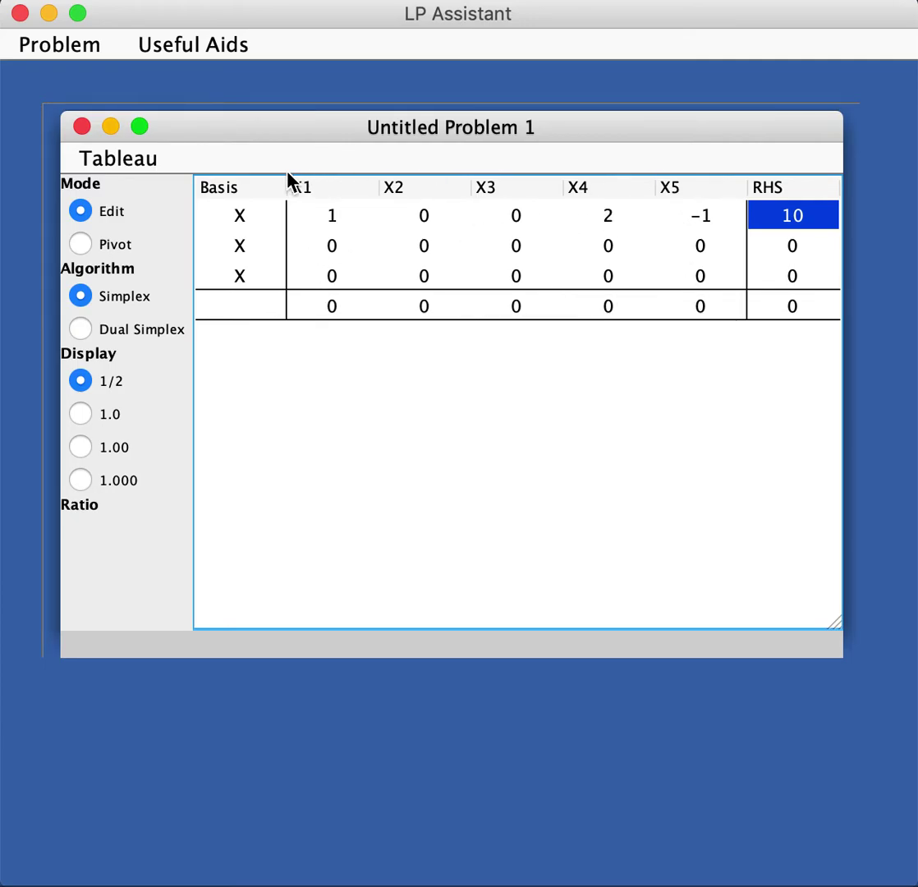
Fill the second constraint row with X2 = 1, X4 = -1, X5 = -5 and RHS = 20, leaving X1 and X3 at 0.
left_click(332, 256)
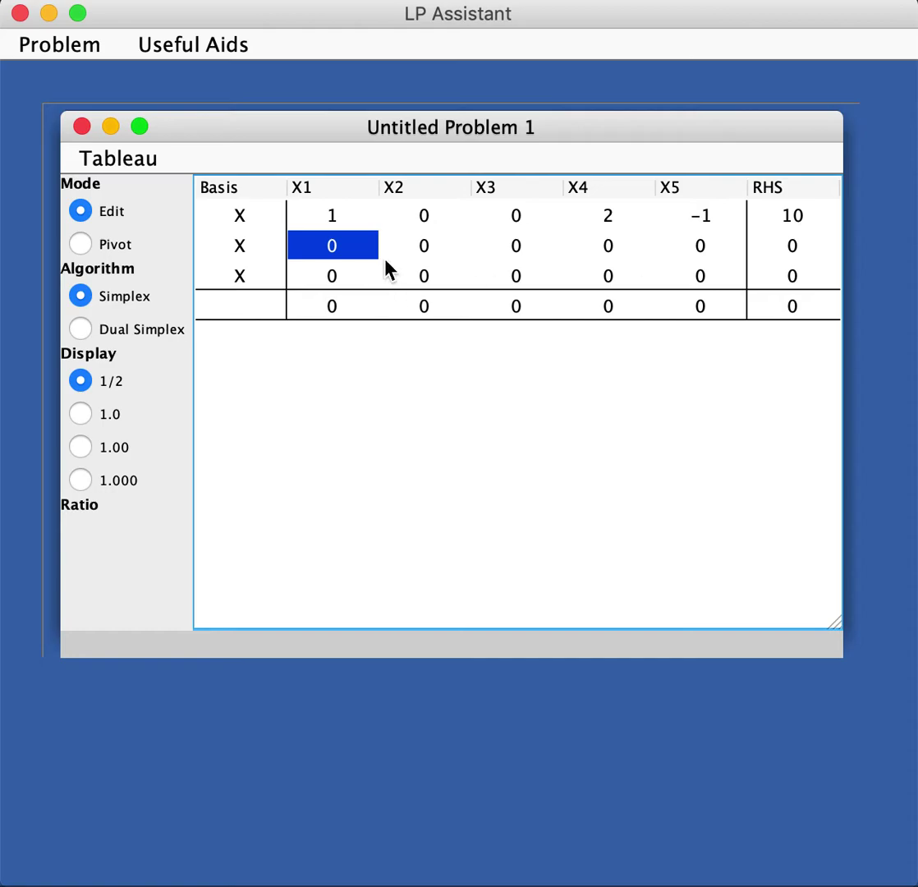
left_click(411, 250)
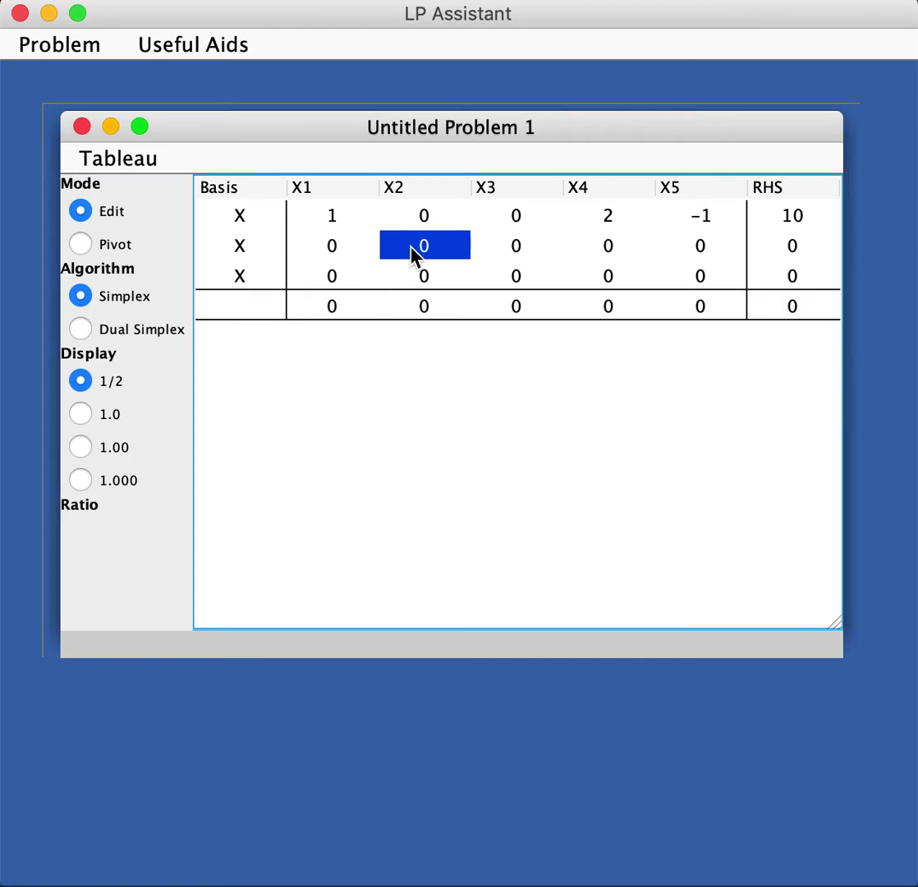
type("1")
key("Tab")
key("Tab")
type("-1")
key("Tab")
type("-5")
key("Tab")
type("20")
Fill the third constraint row with X3 = 1, X4 = 6, X5 = -12 and RHS = 18, leaving X1 and X2 at 0.
left_click(332, 279)
key("Tab")
key("Tab")
type("1")
key("Tab")
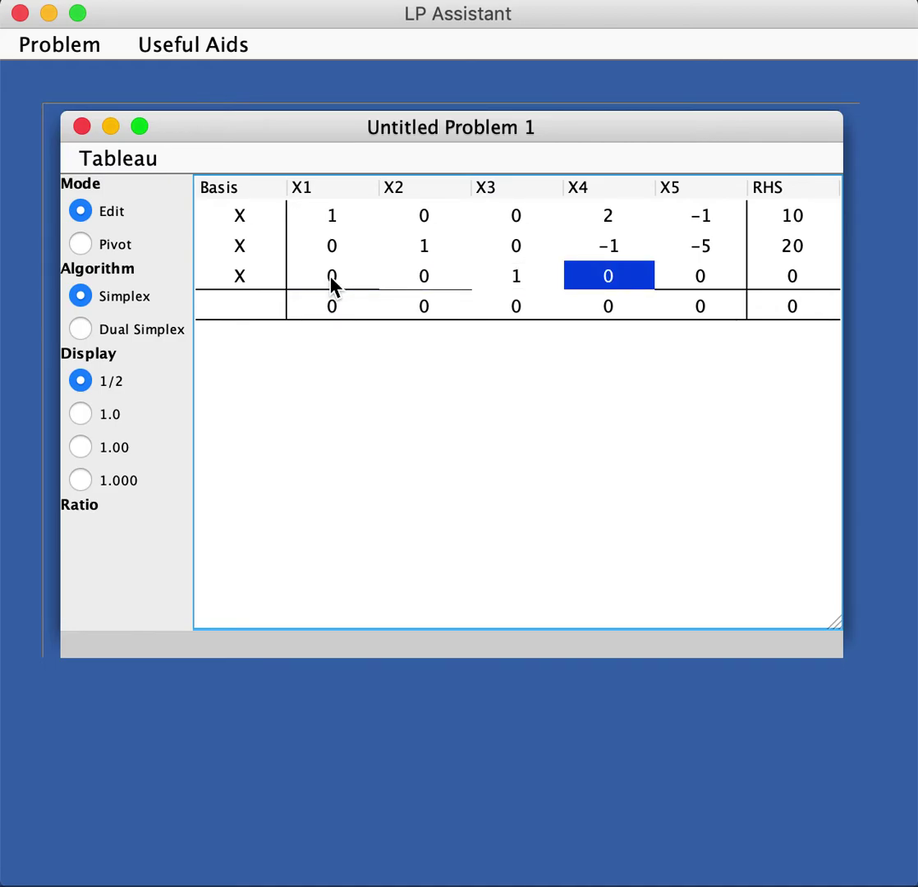
type("6")
key("Tab")
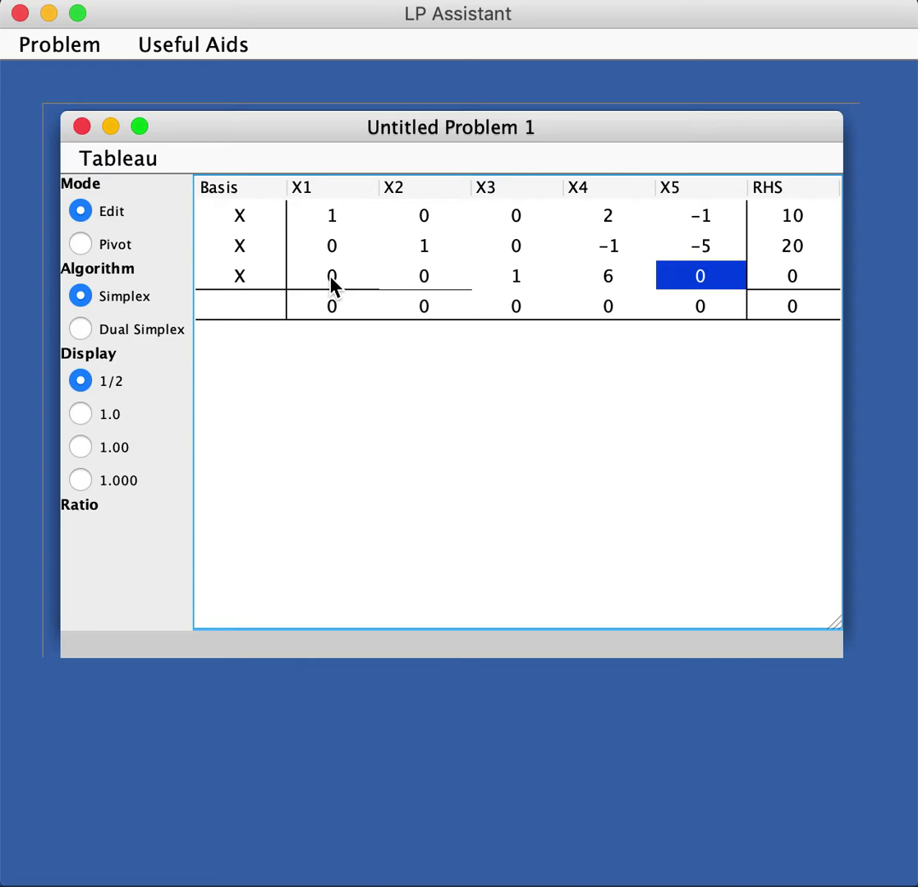
type("-12")
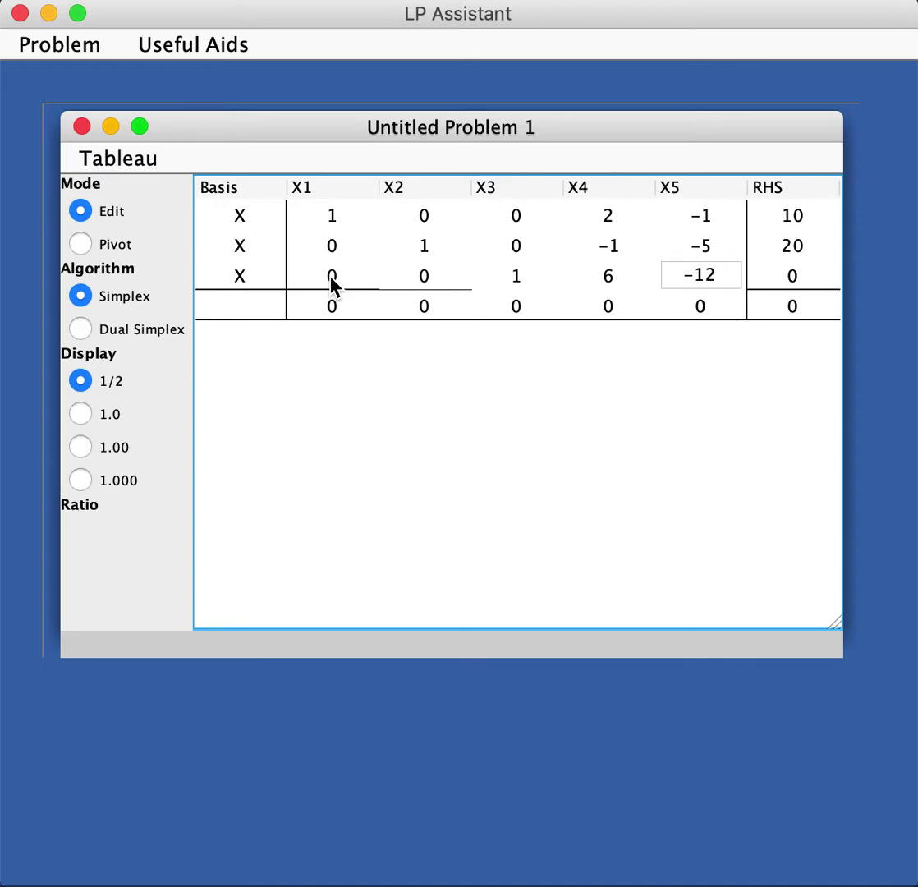
key("Tab")
type("18")
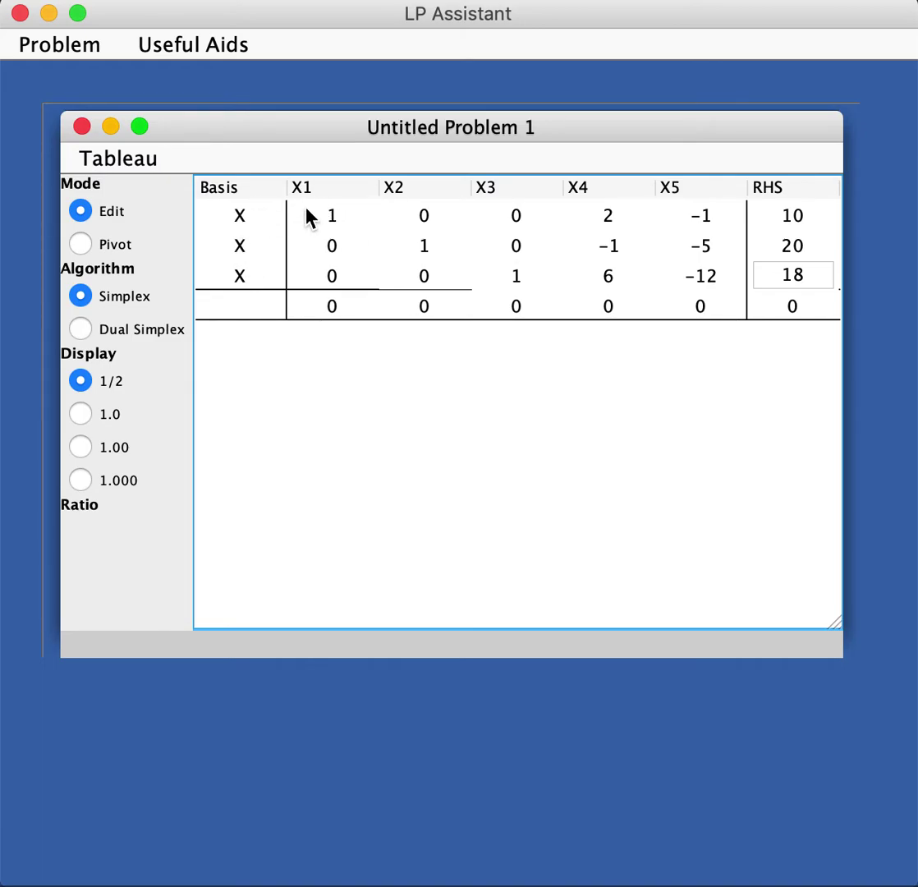
Assign X1, X2 and X3 as the basic variables of the first, second and third constraint rows.
right_click(240, 222)
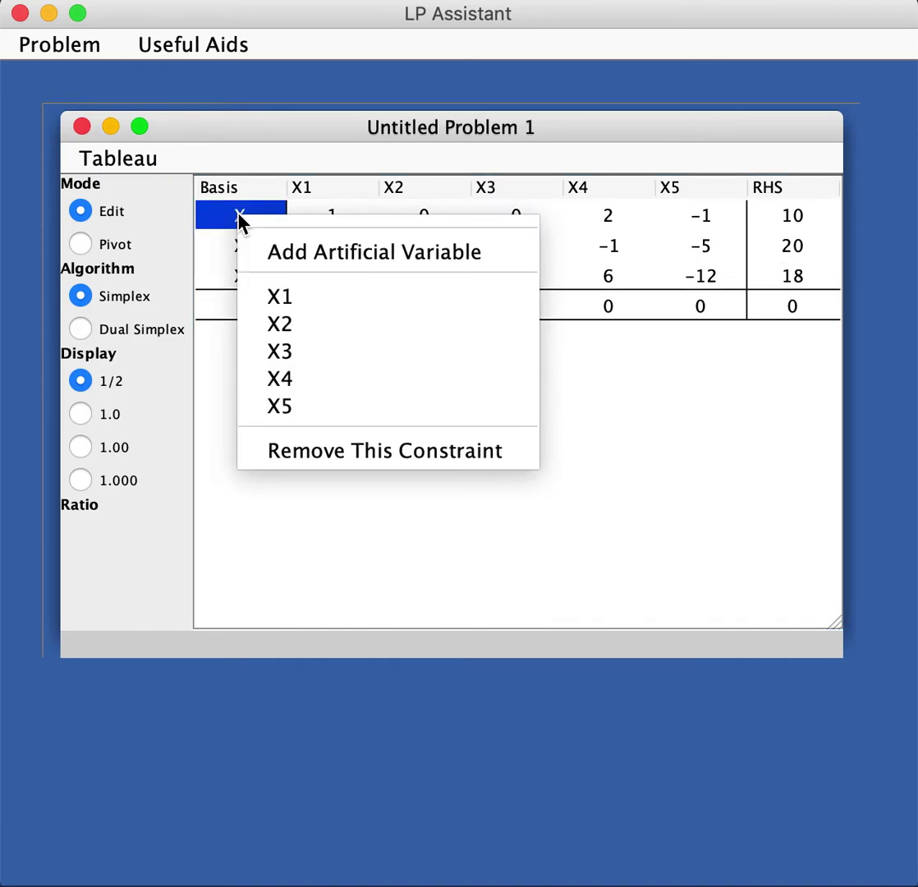
left_click(302, 298)
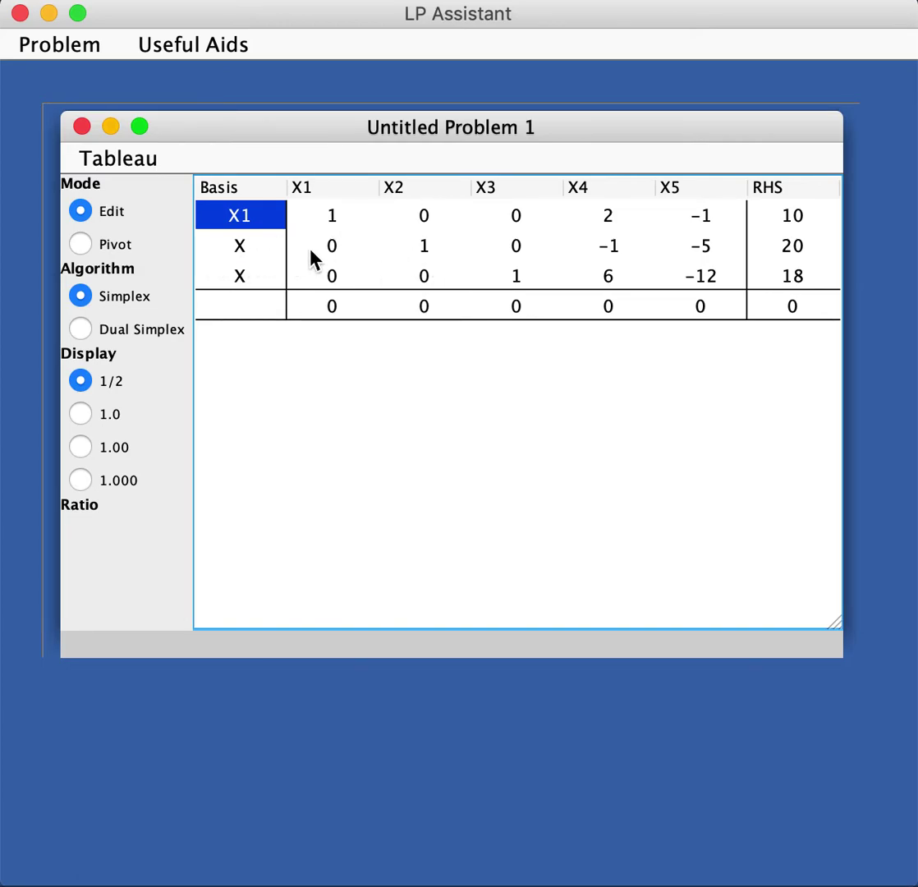
left_click(236, 247)
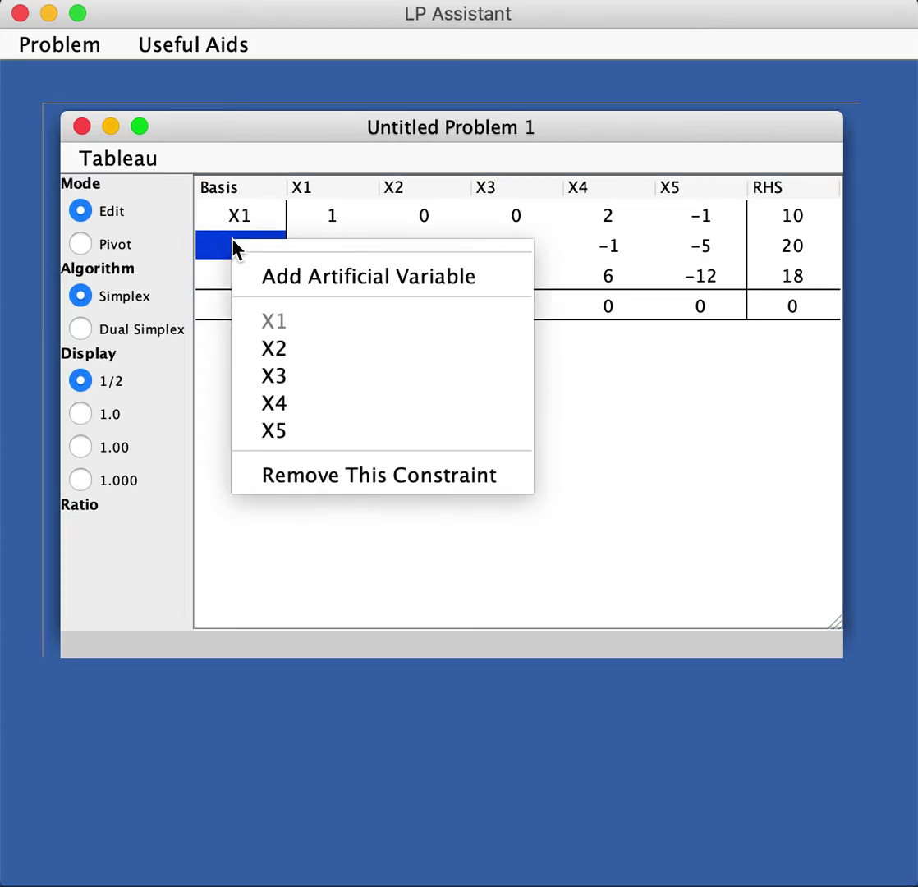
left_click(268, 349)
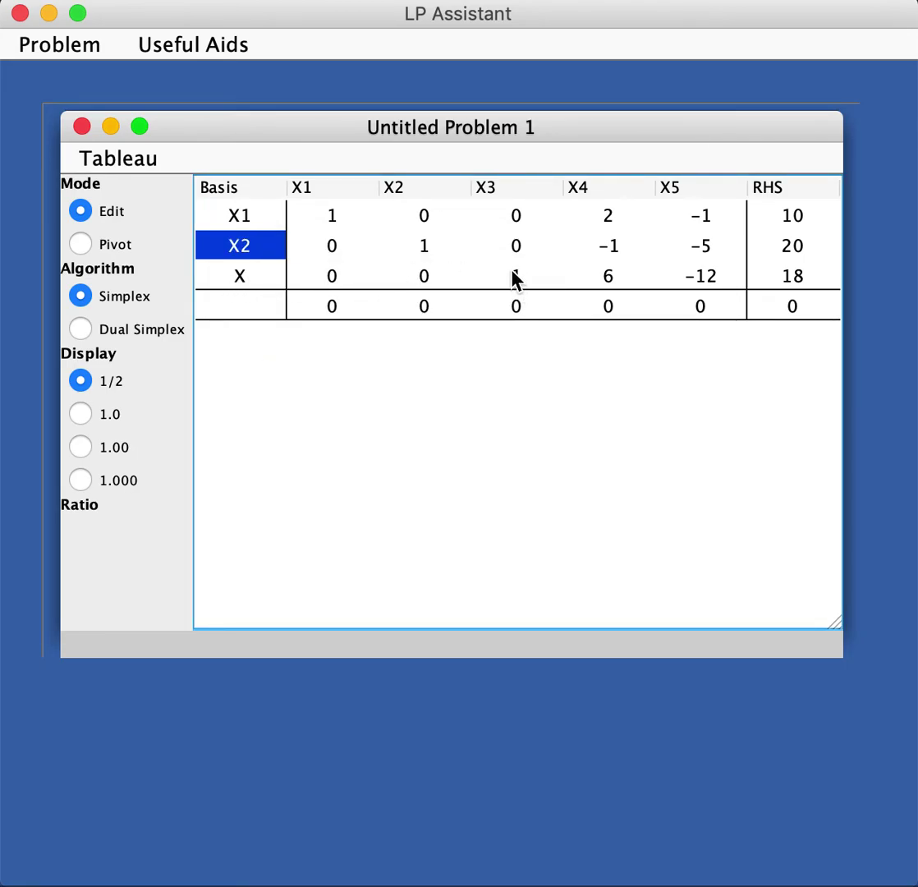
left_click(254, 279)
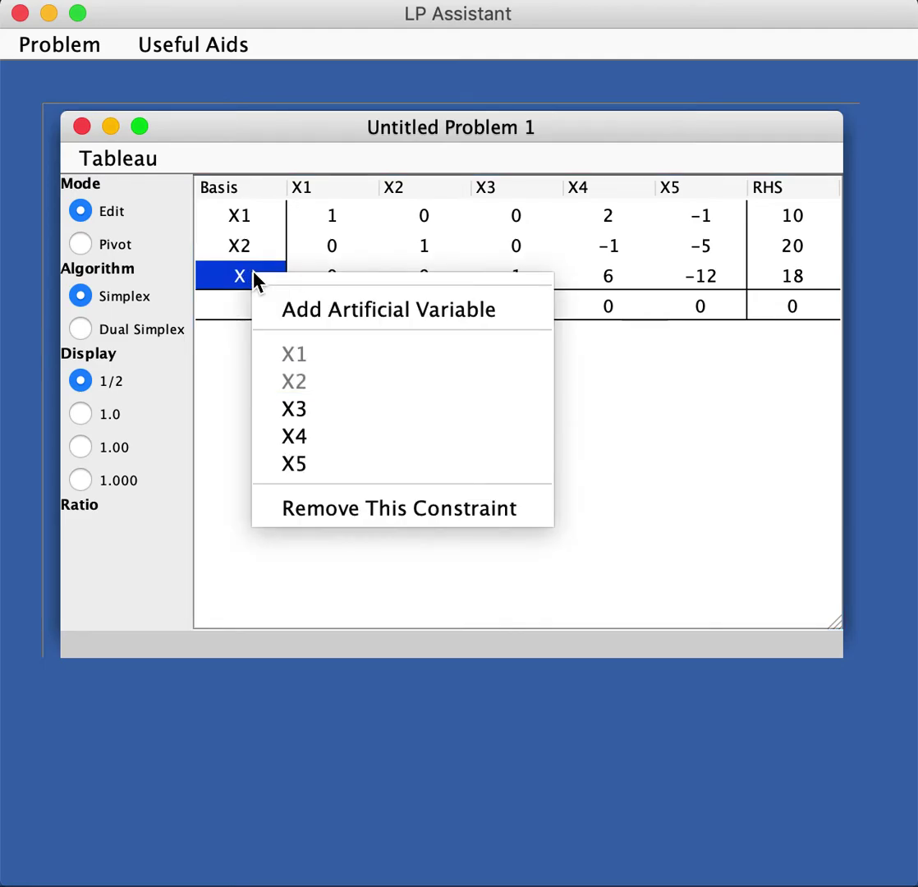
left_click(316, 425)
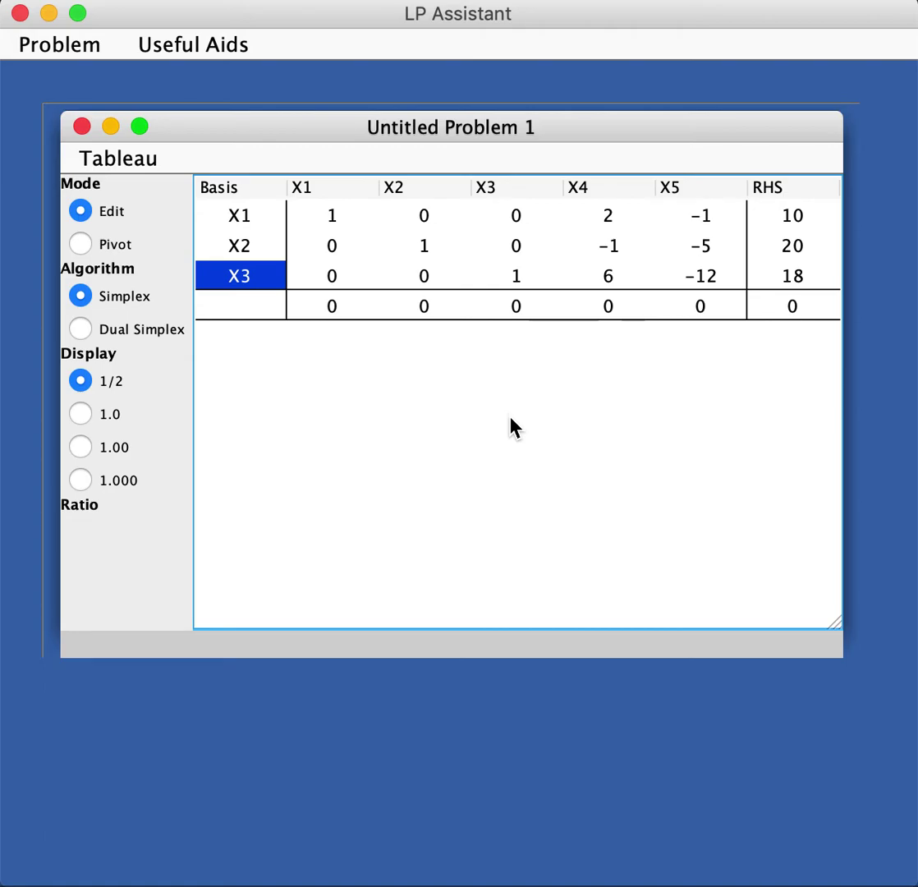
Enter the objective row coefficients -2 for X4 and 3 for X5, with 60 as its RHS.
left_click(609, 310)
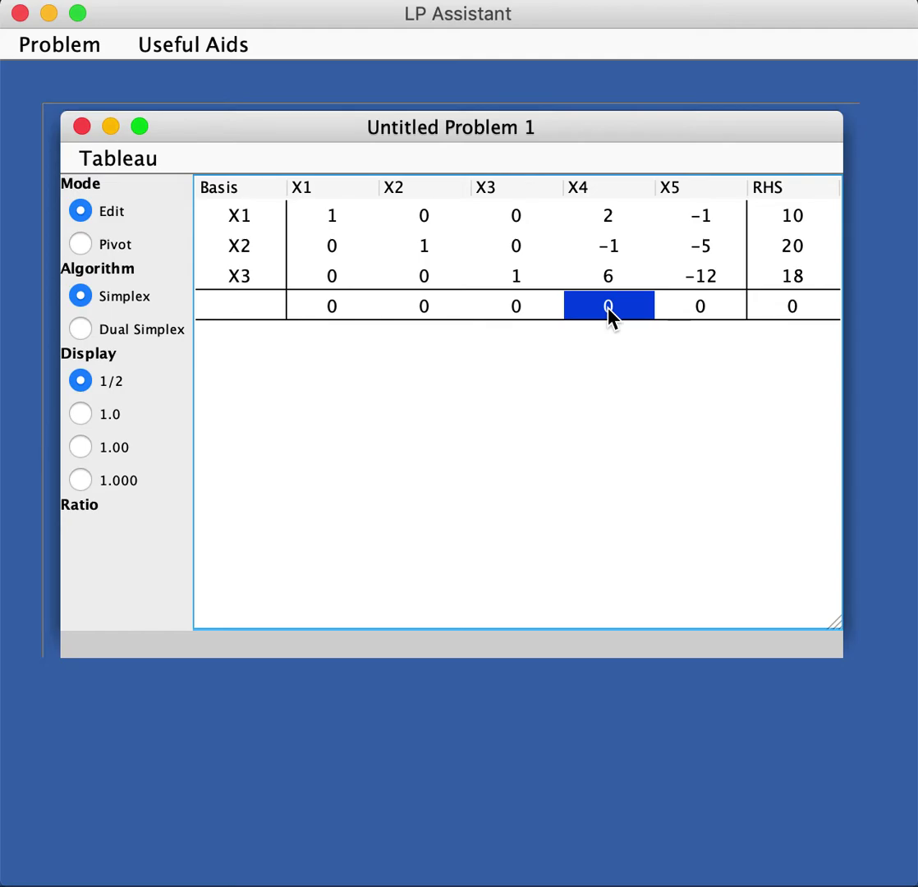
type("-2")
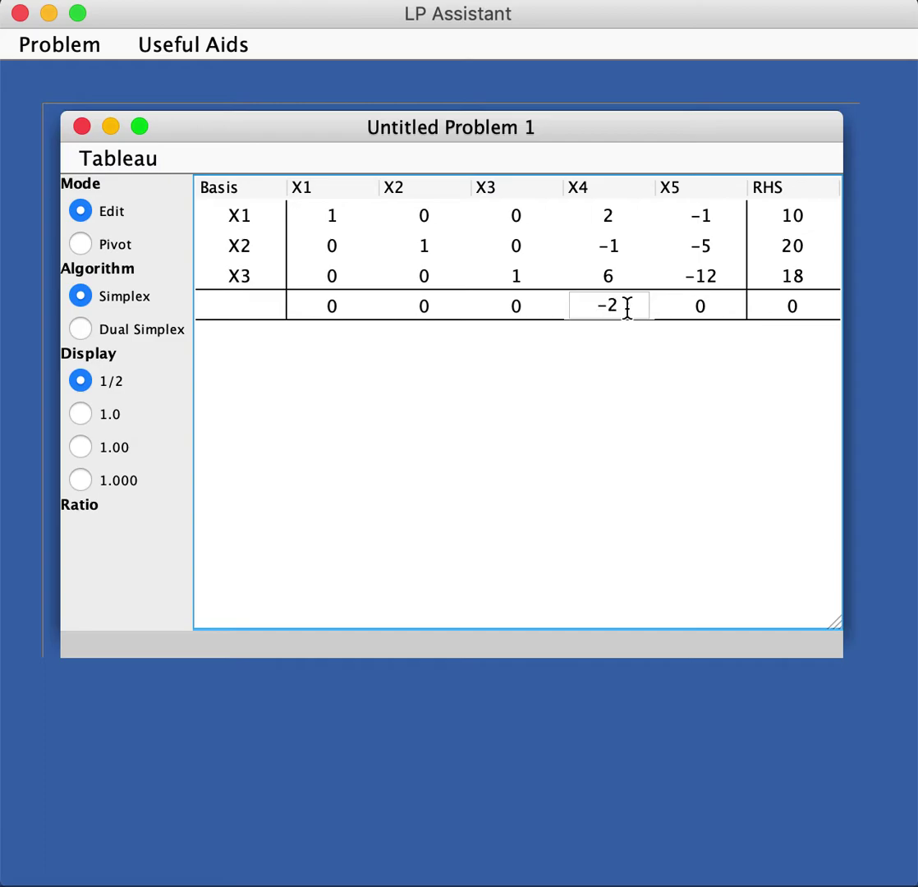
left_click(702, 310)
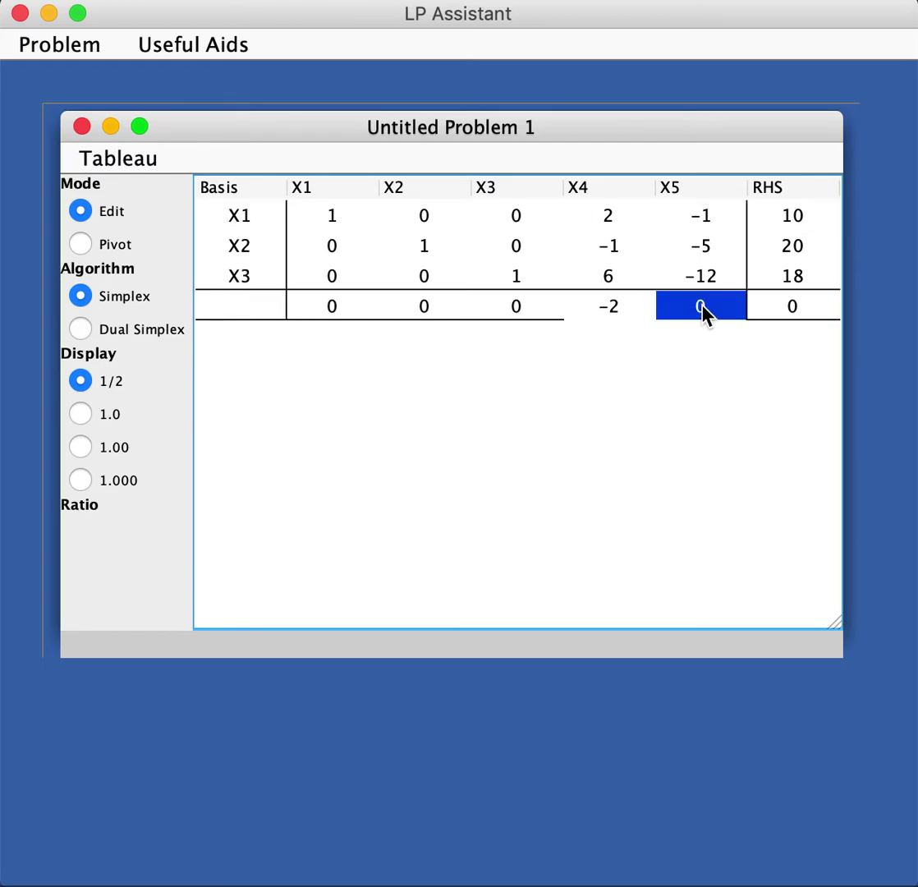
type("3")
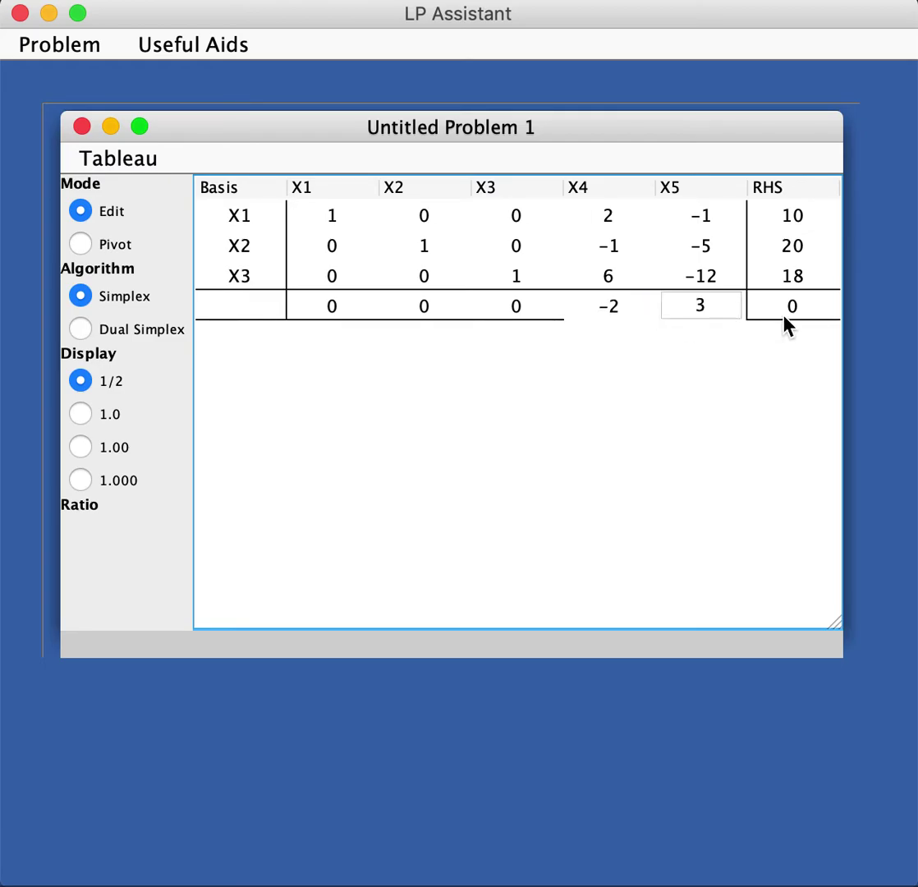
left_click(791, 316)
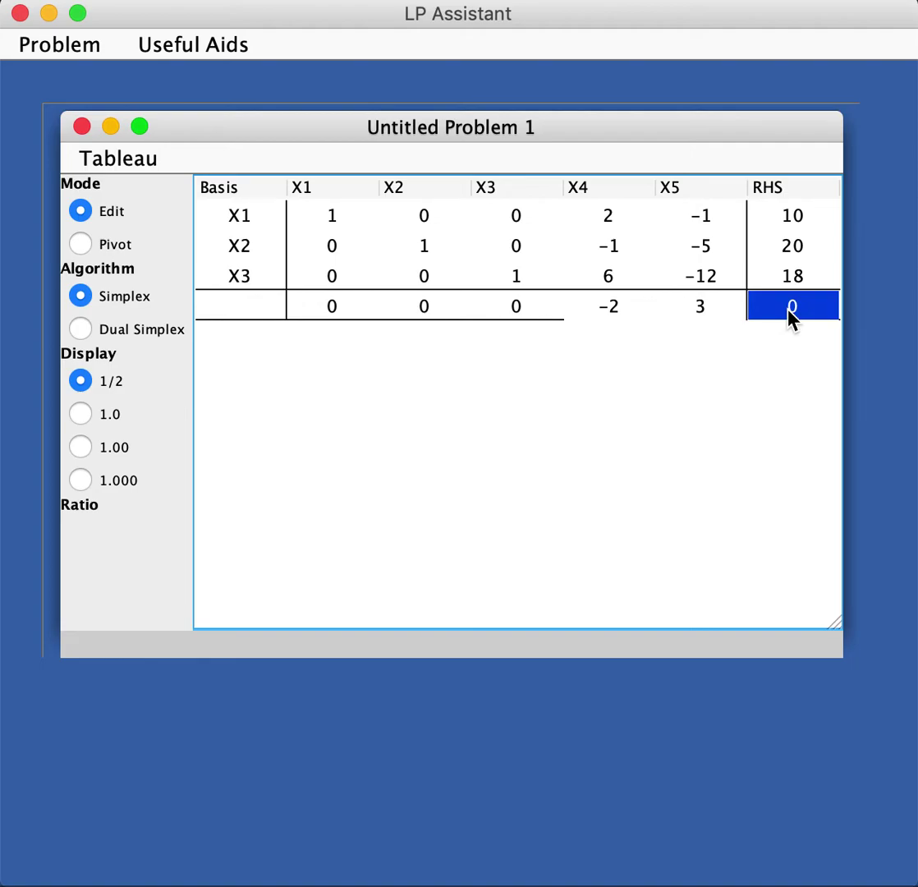
type("60")
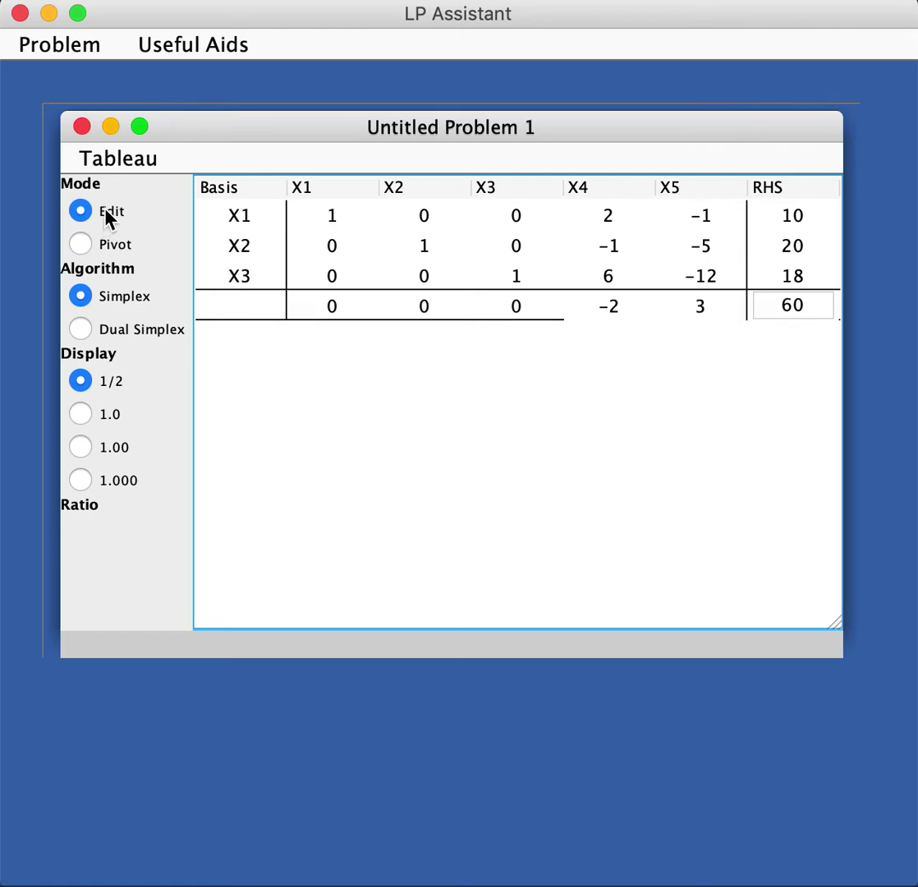
Switch the tableau to Pivot mode, compare the X4 column ratios, and pivot on the X4 entry in the x3 row.
left_click(82, 244)
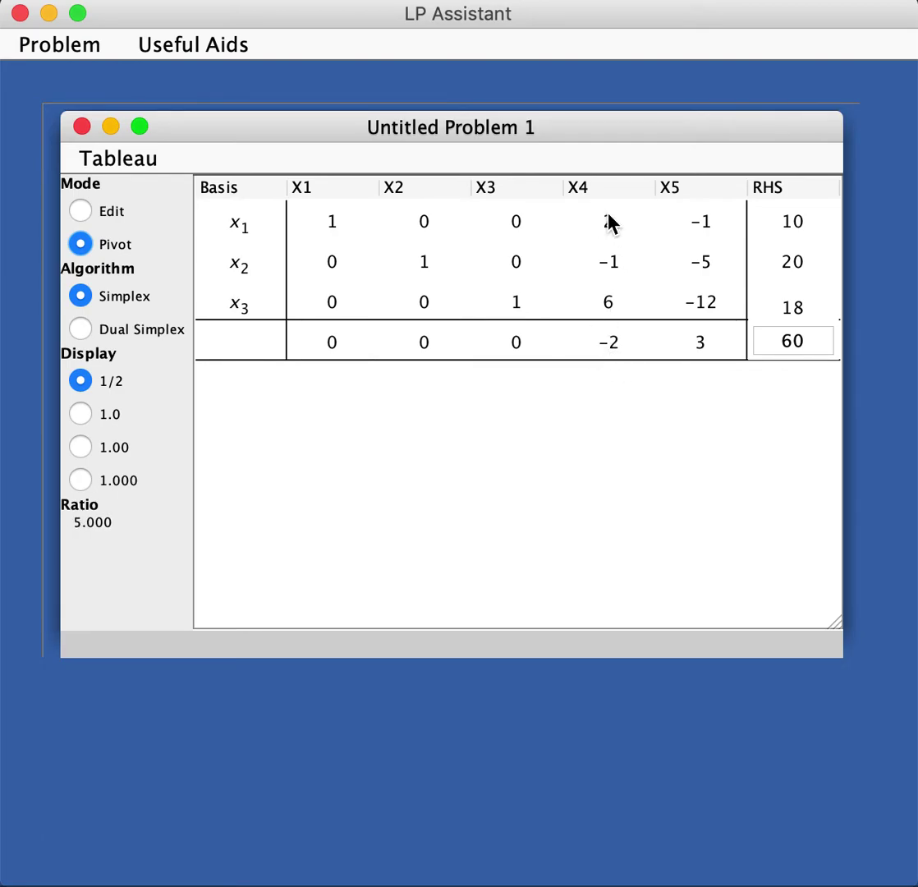
mouse_move(626, 277)
mouse_move(607, 225)
mouse_move(609, 304)
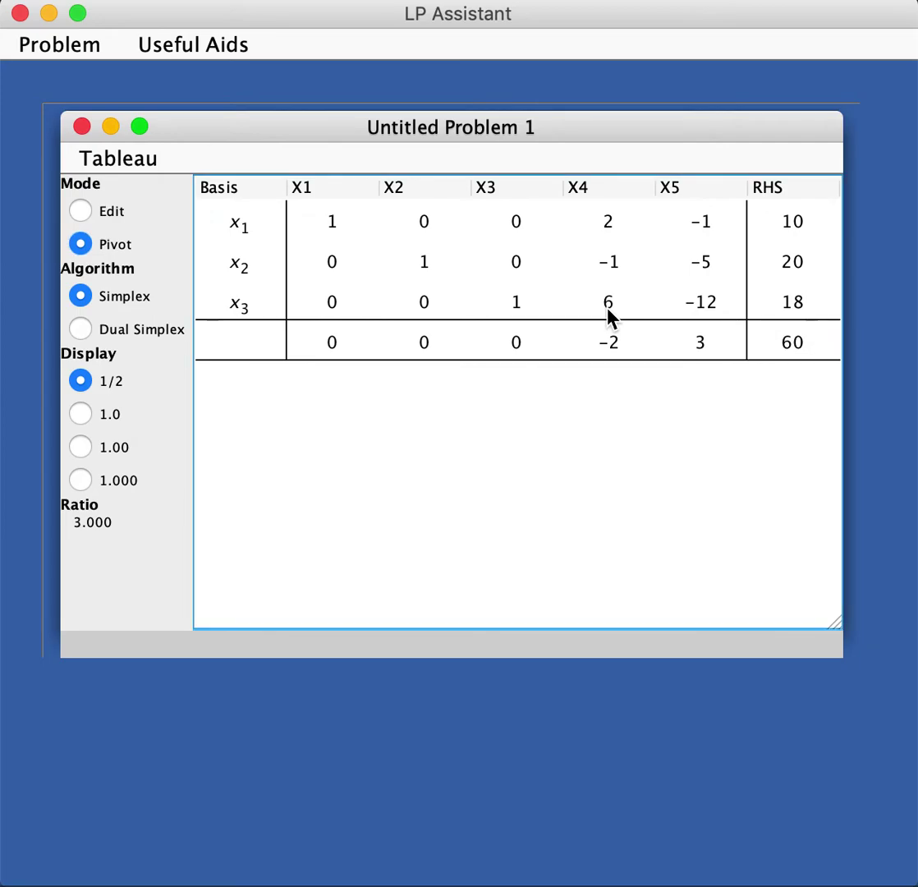
left_click(609, 316)
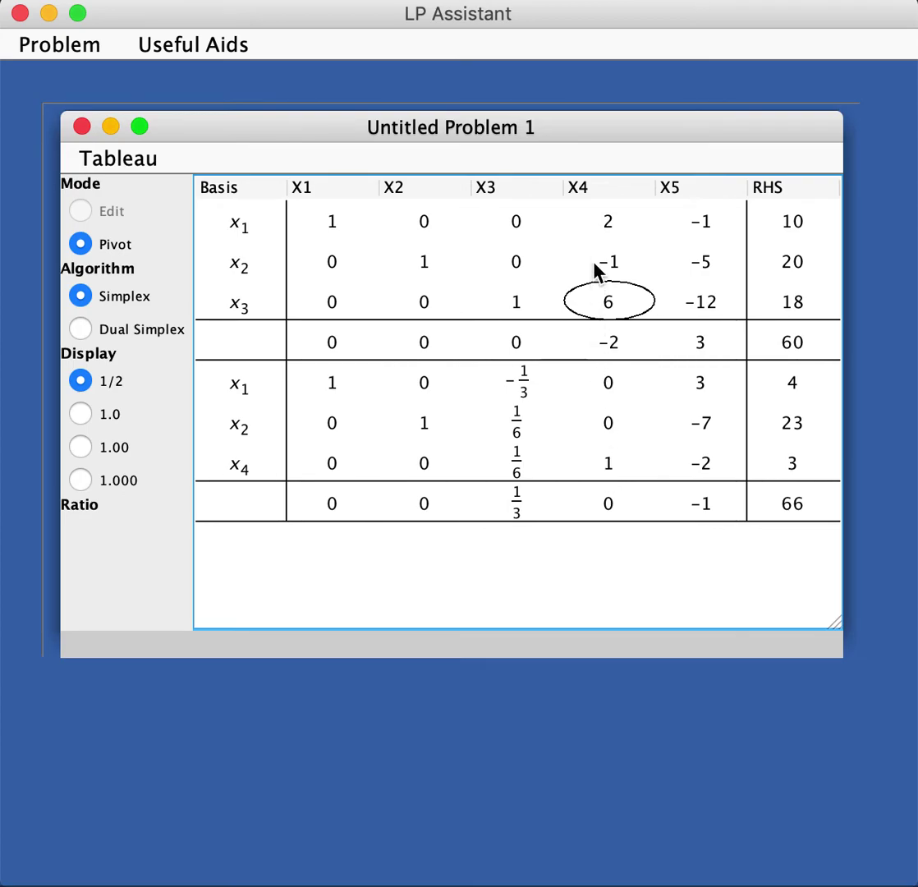
Make the problem window taller and pivot on the X5 entry in the x1 row of the second tableau.
mouse_move(743, 379)
mouse_move(729, 466)
left_click_drag(834, 632, 838, 798)
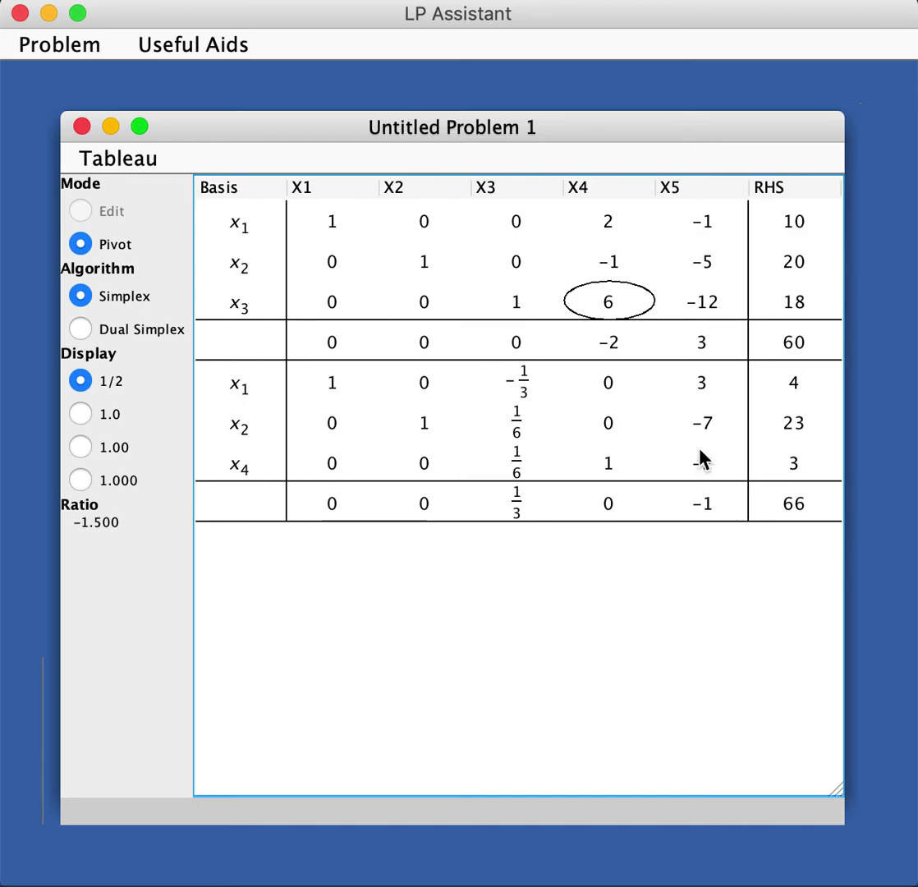
mouse_move(696, 396)
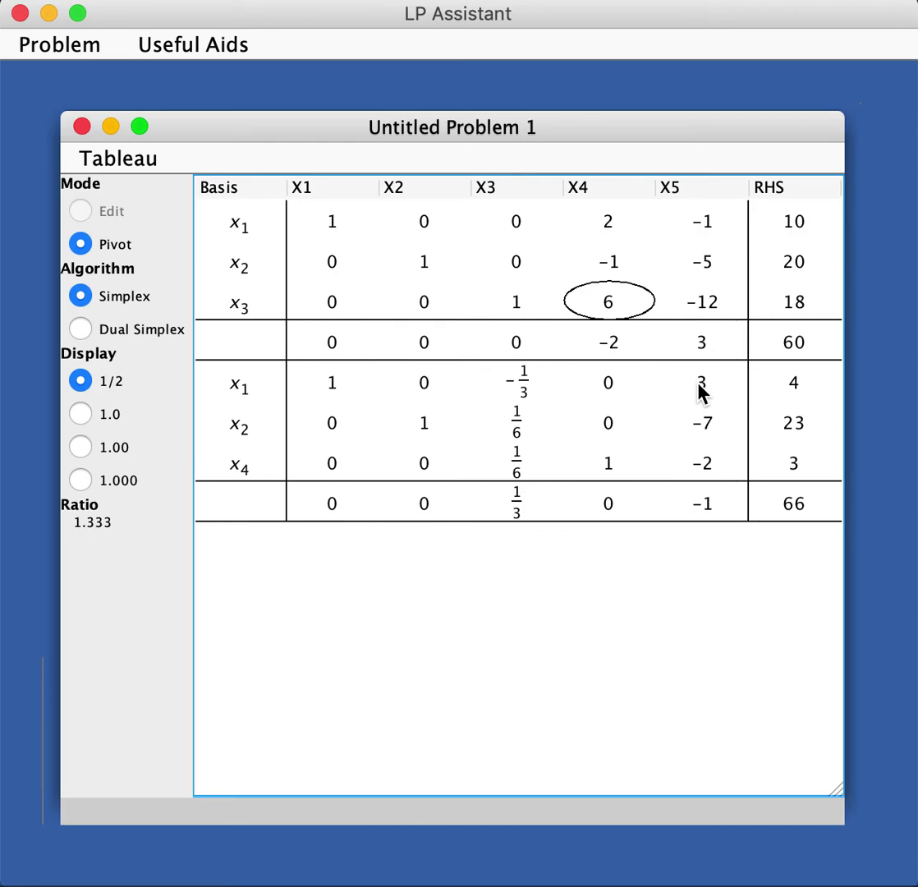
left_click(698, 386)
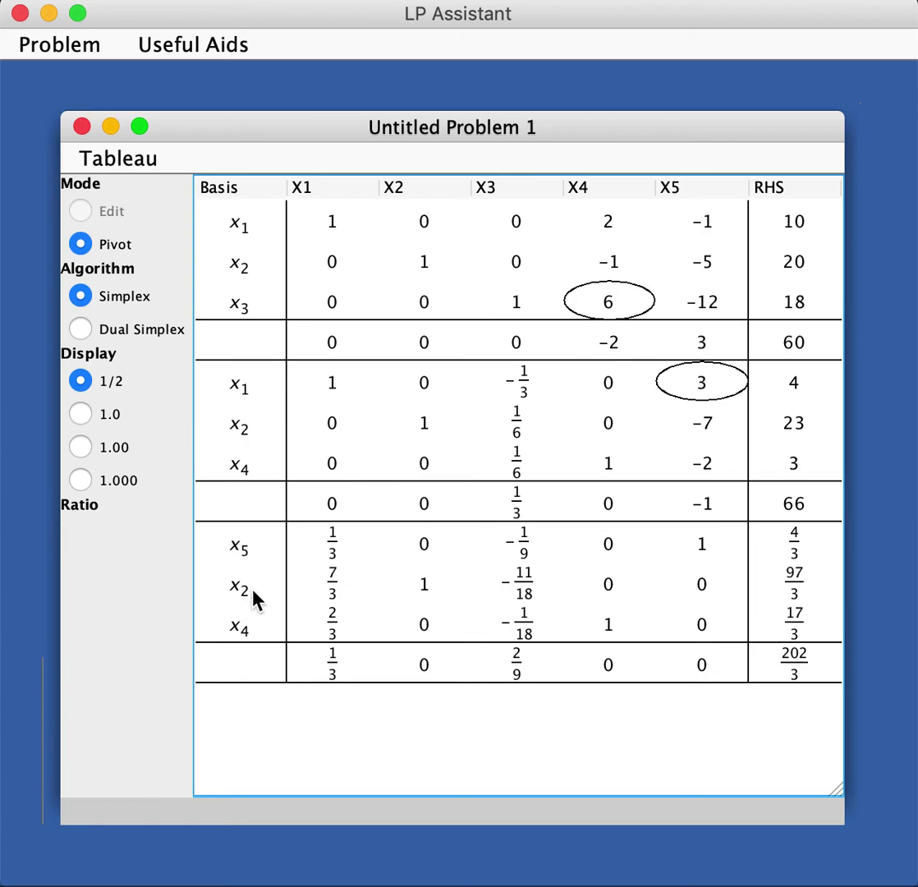
Save the solved problem as LP-problem-1 in the Documents folder.
mouse_move(348, 598)
mouse_move(330, 551)
mouse_move(291, 588)
left_click(65, 47)
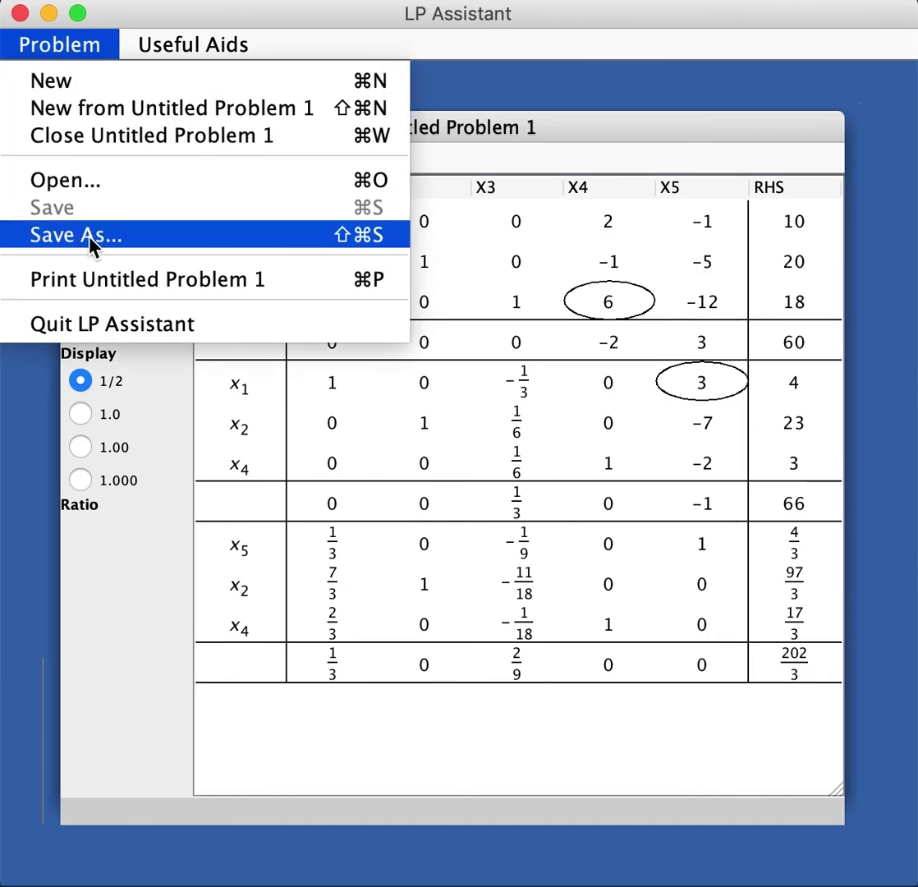
left_click(144, 245)
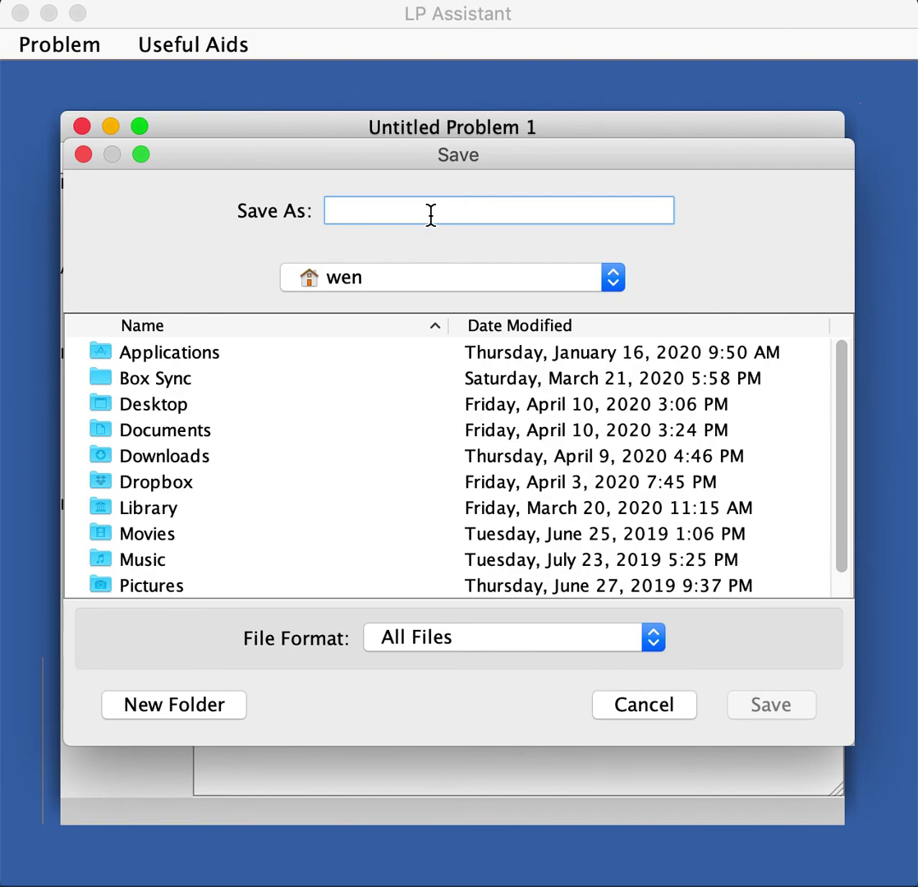
type("LP-problem-1")
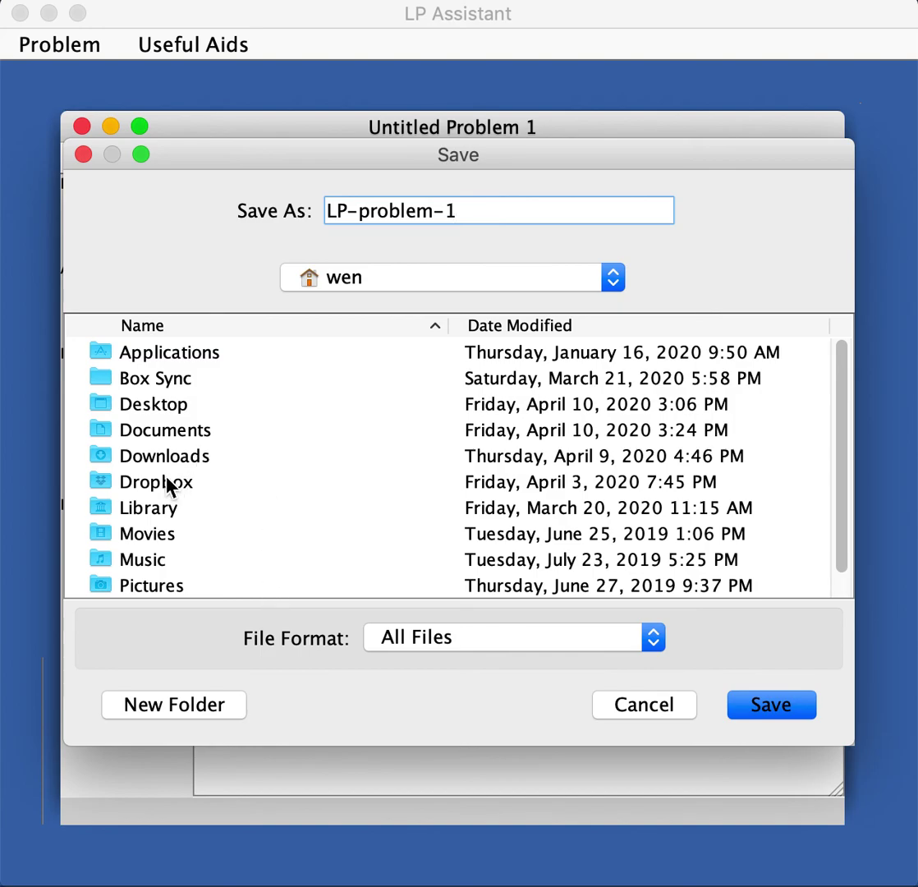
left_click(181, 437)
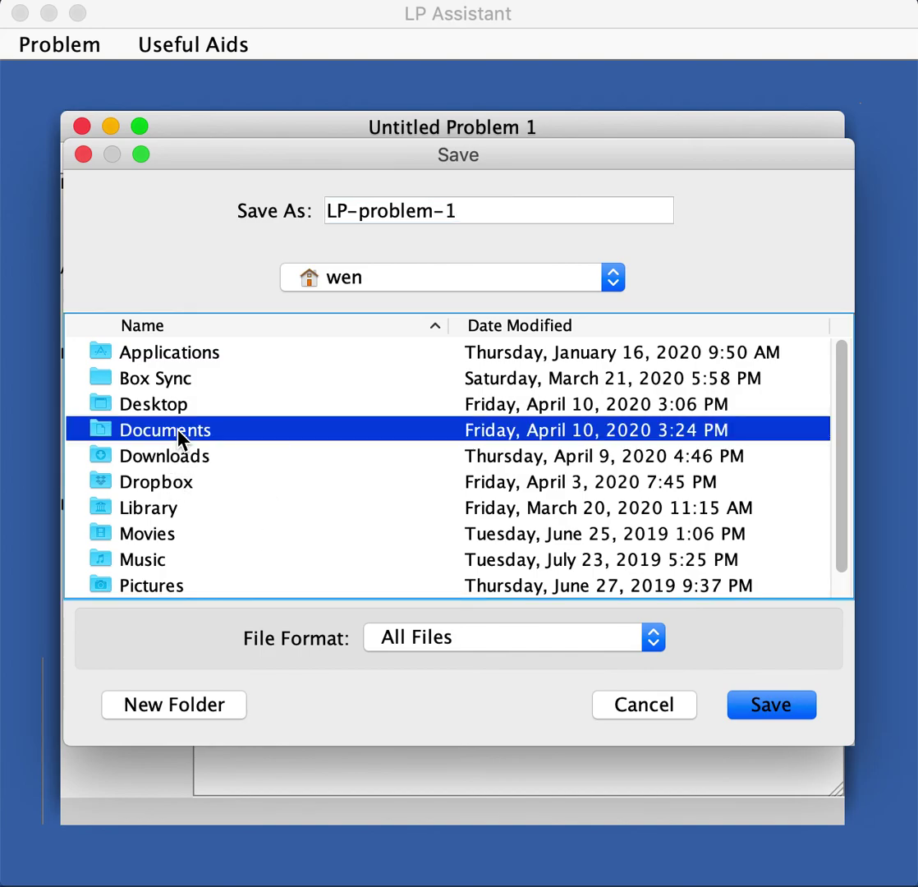
double_click(223, 437)
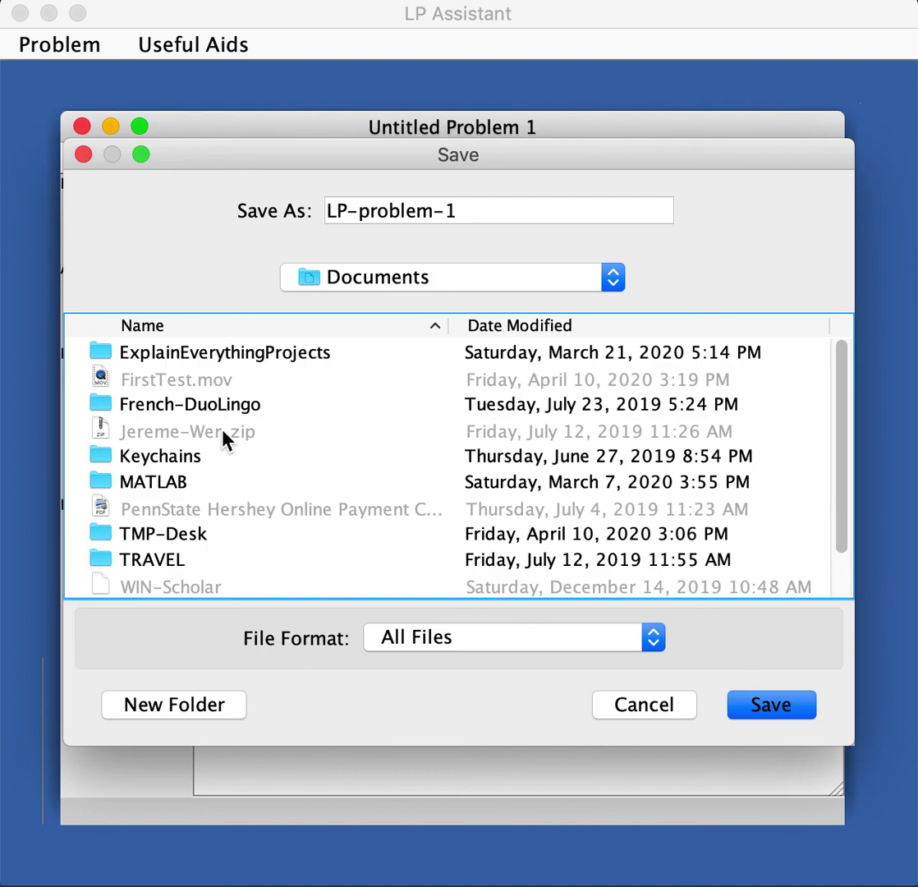
left_click(771, 704)
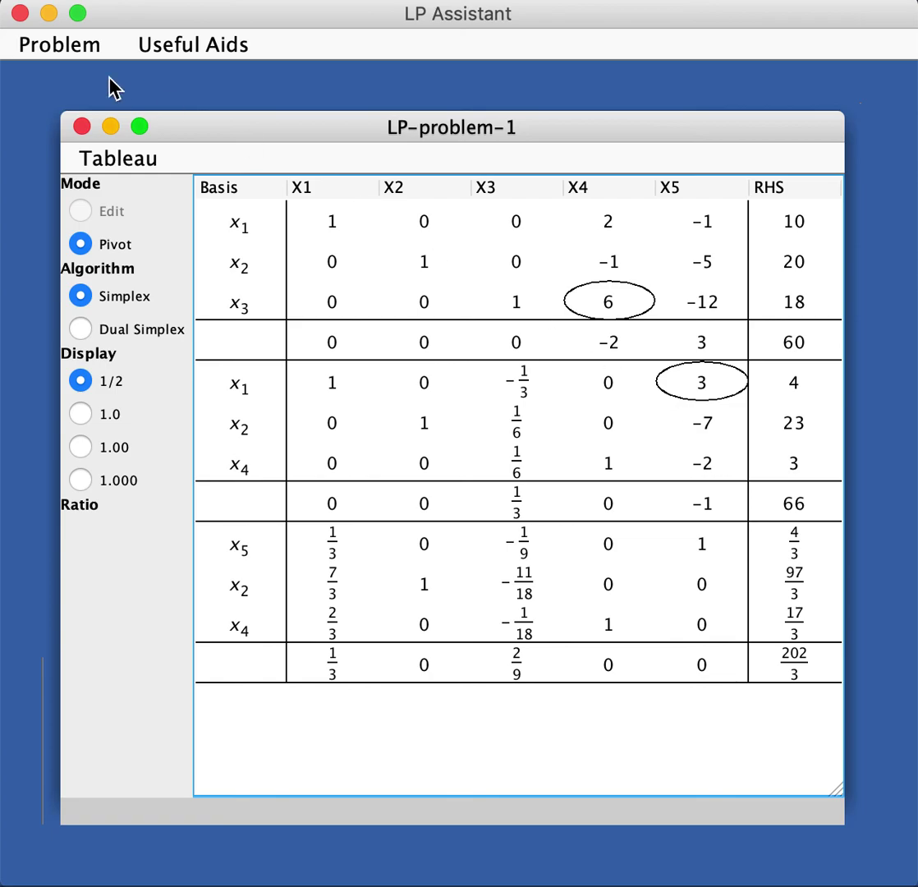
Examine the page setup, print settings and PDF output options for LP-problem-1, leaving without printing or saving a PDF.
left_click(62, 49)
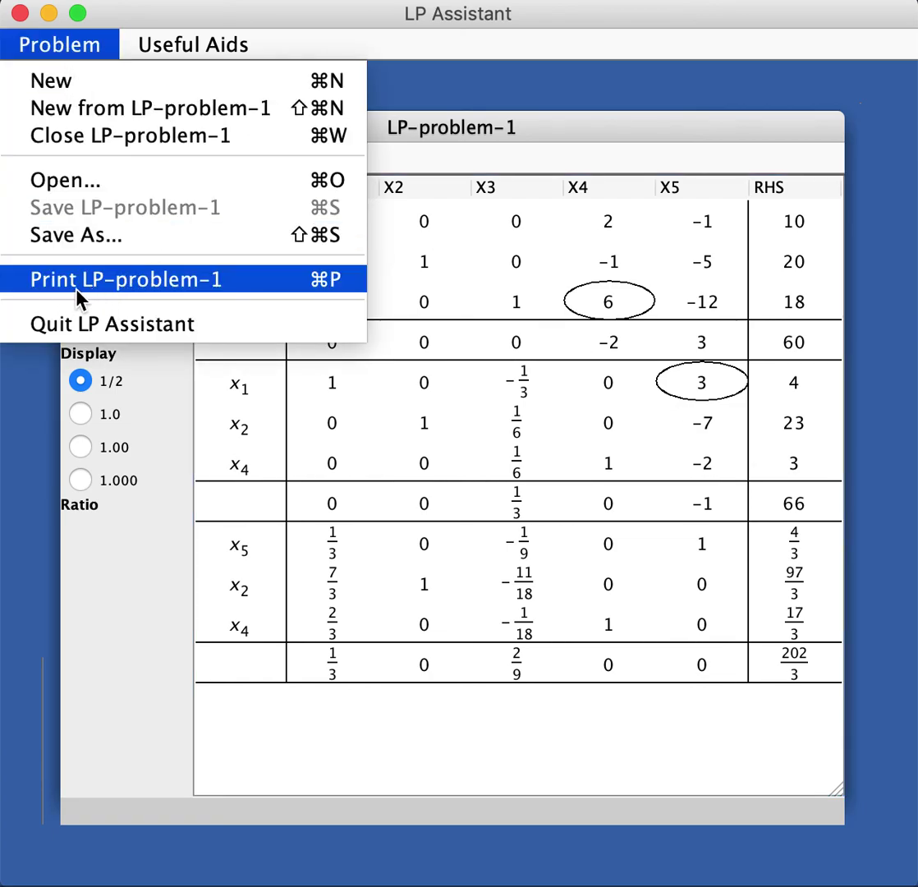
left_click(199, 282)
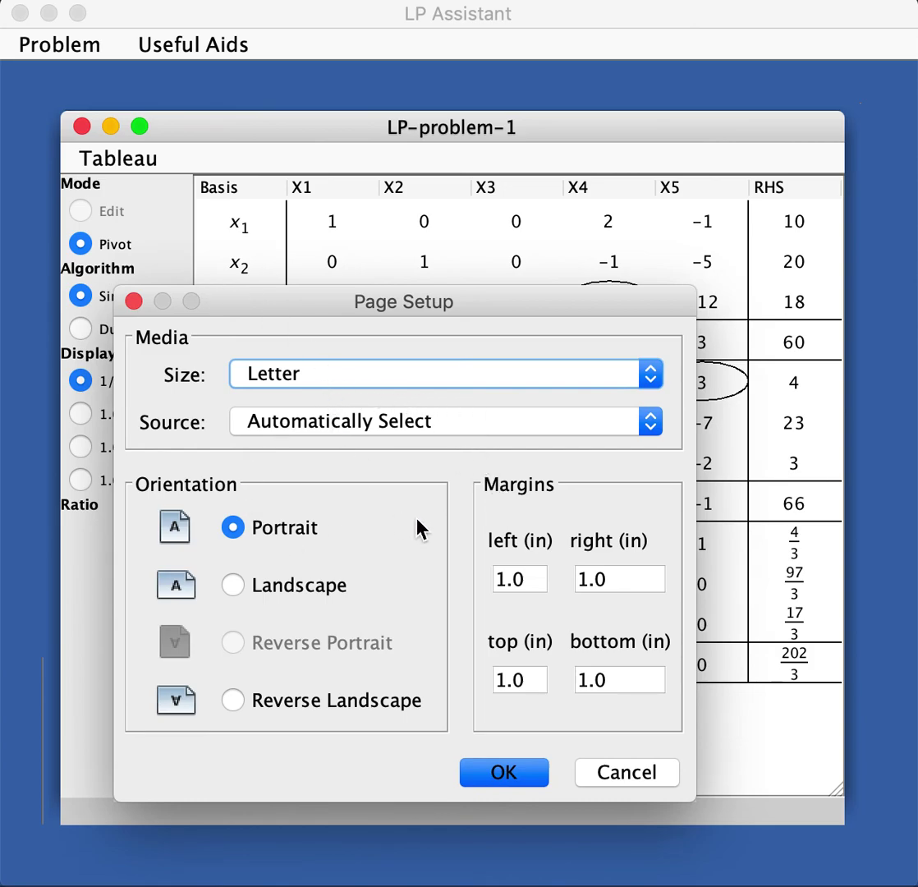
left_click(504, 772)
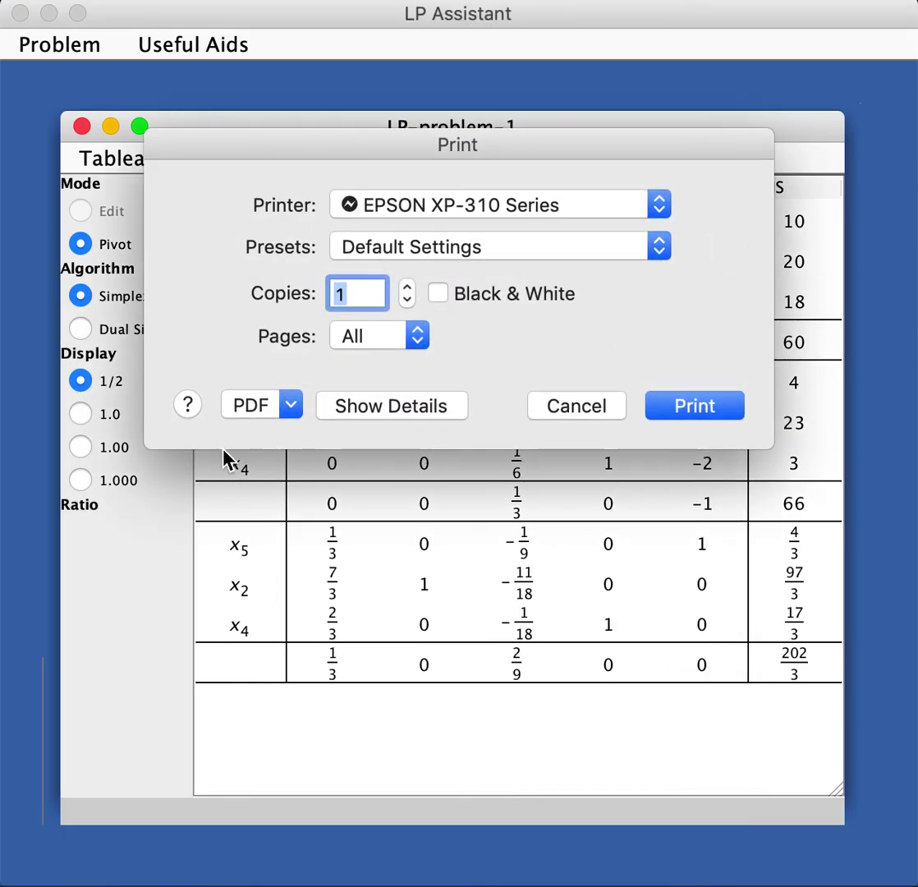
left_click(292, 406)
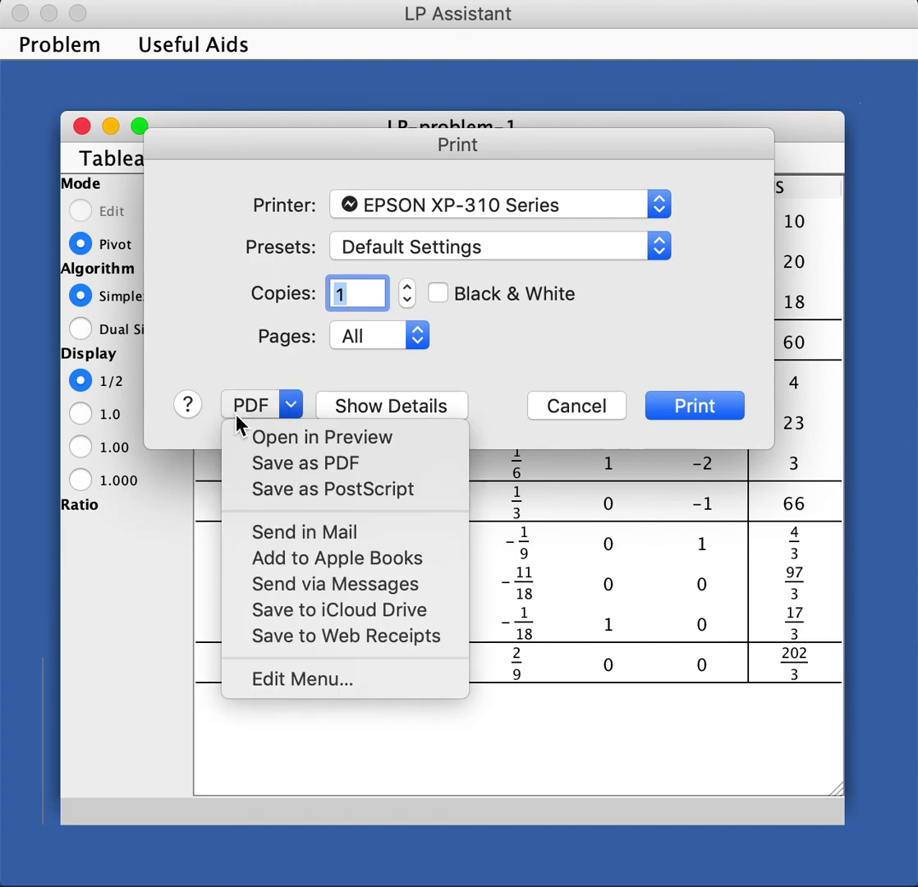
left_click(365, 463)
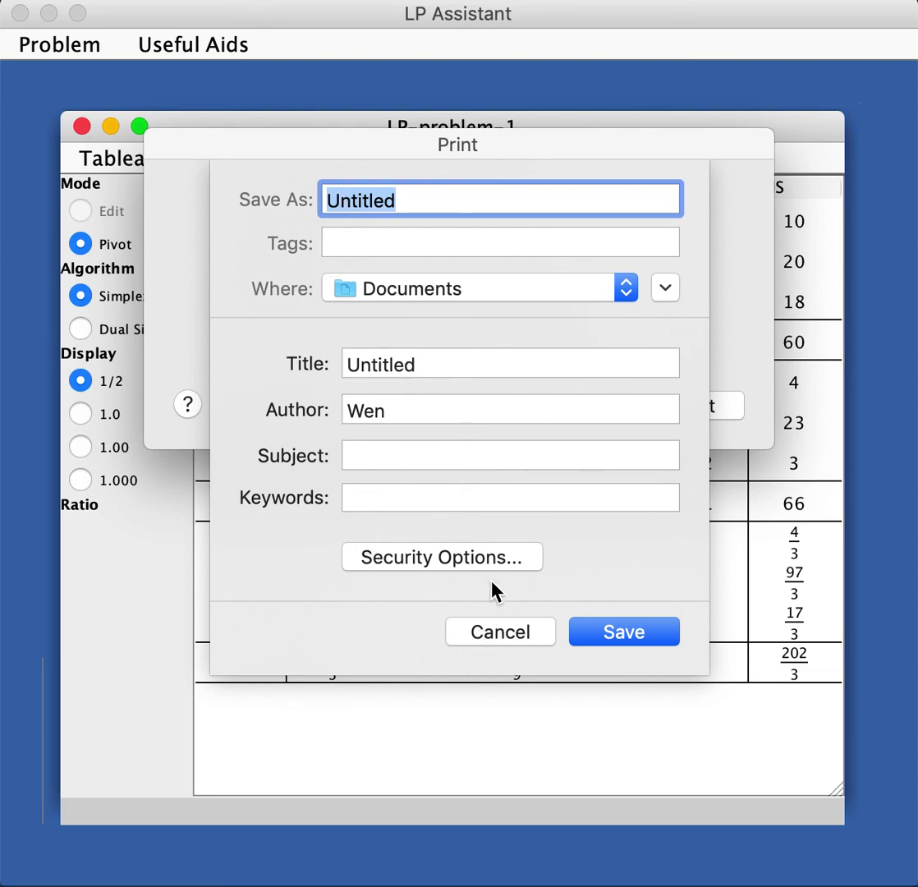
left_click(491, 636)
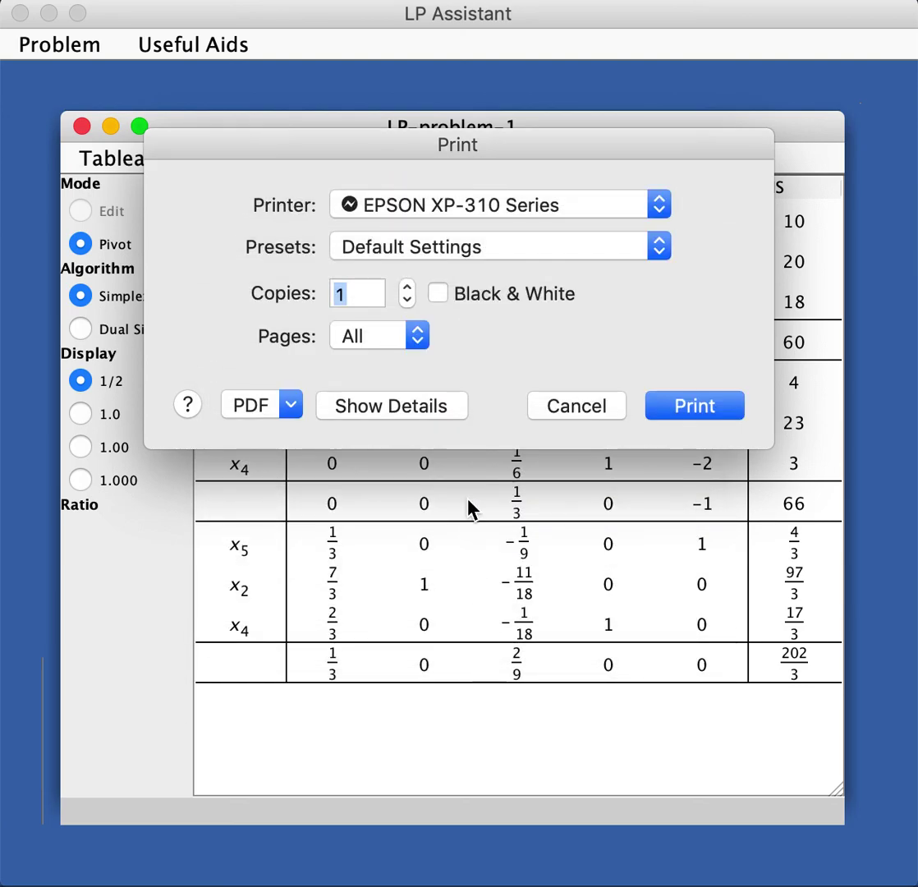
left_click(288, 406)
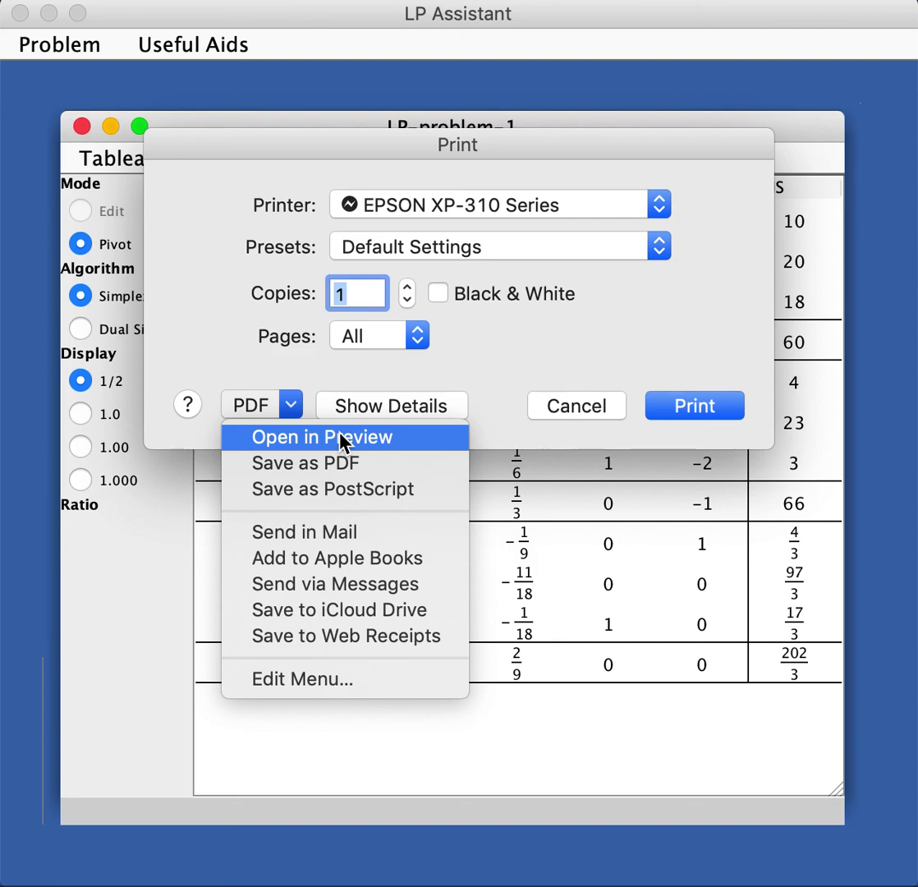
left_click(535, 360)
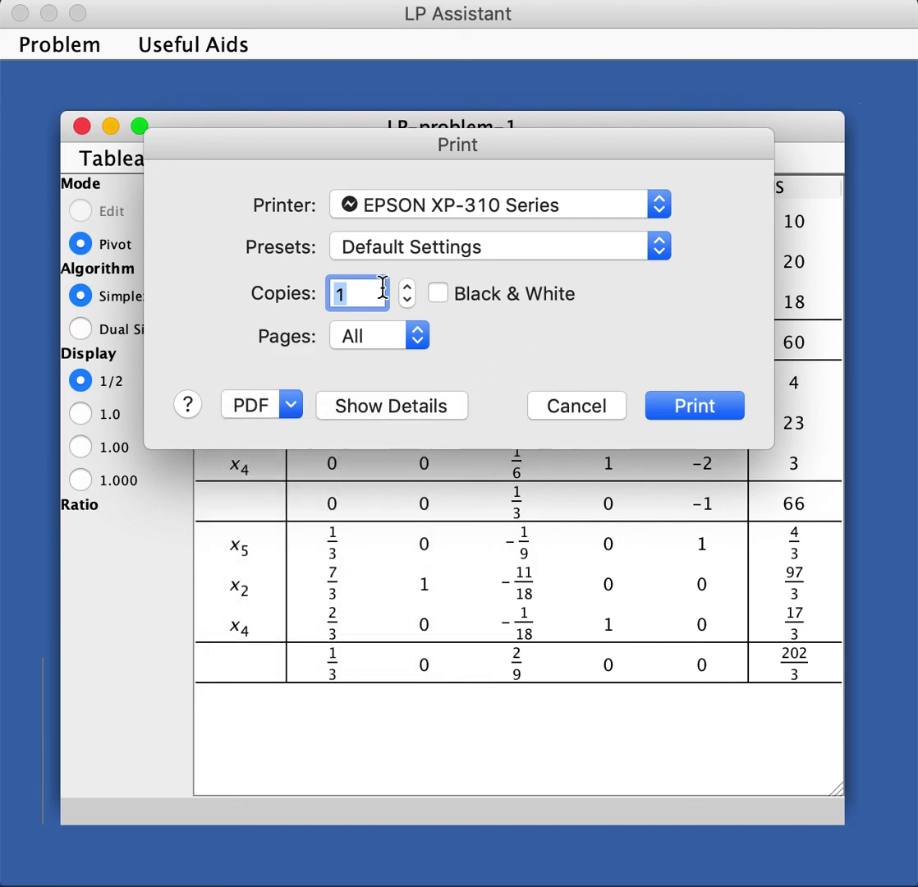
left_click(572, 408)
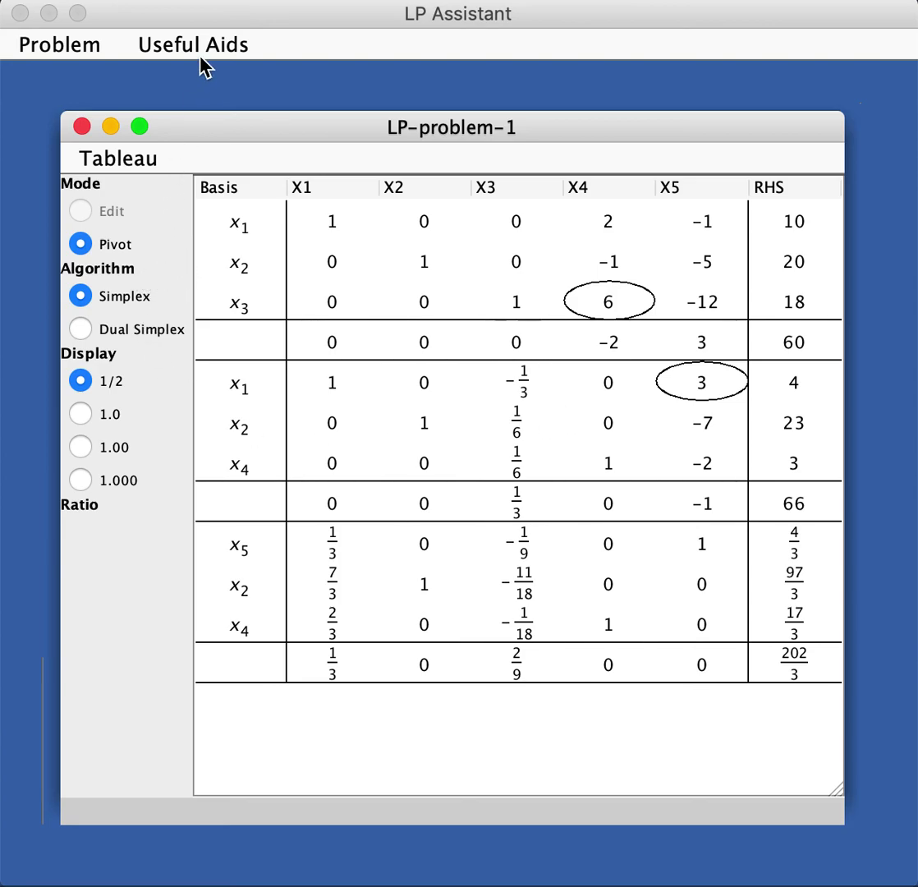
left_click(119, 160)
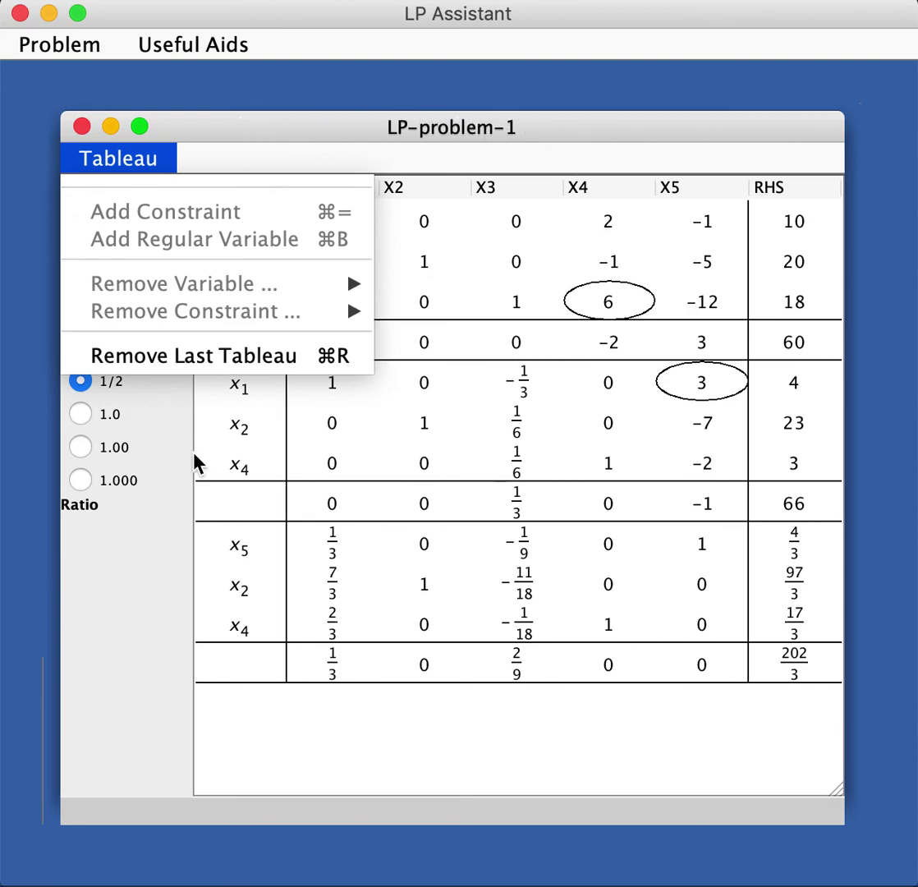
left_click(231, 92)
mouse_move(361, 640)
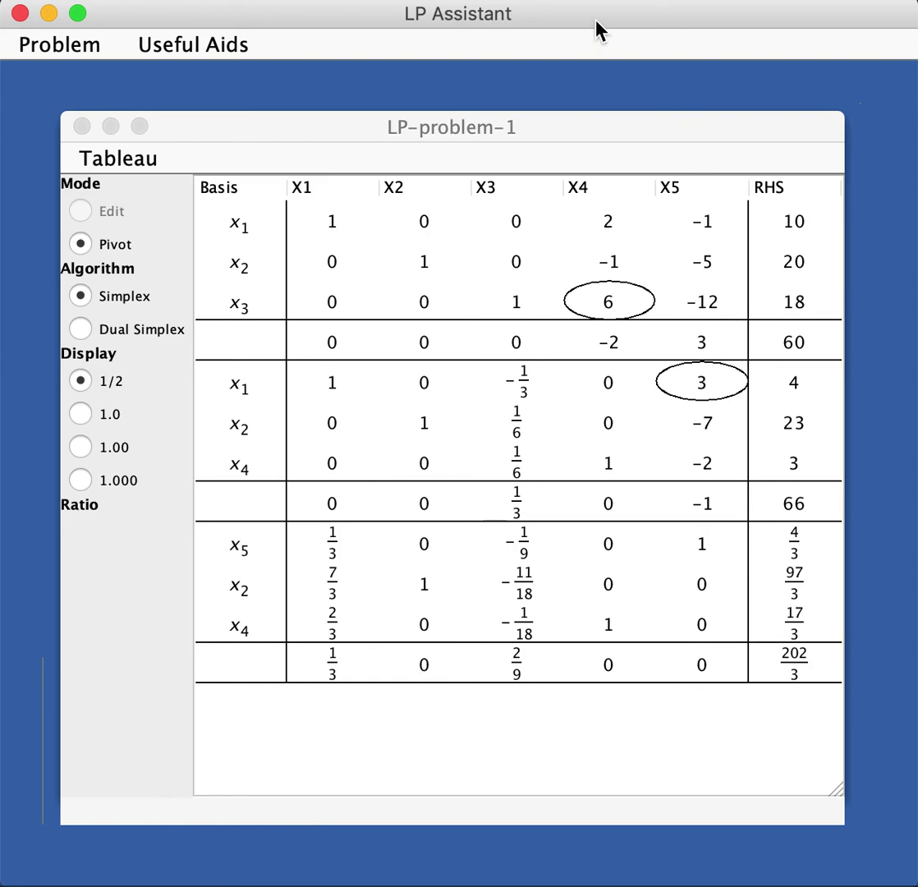